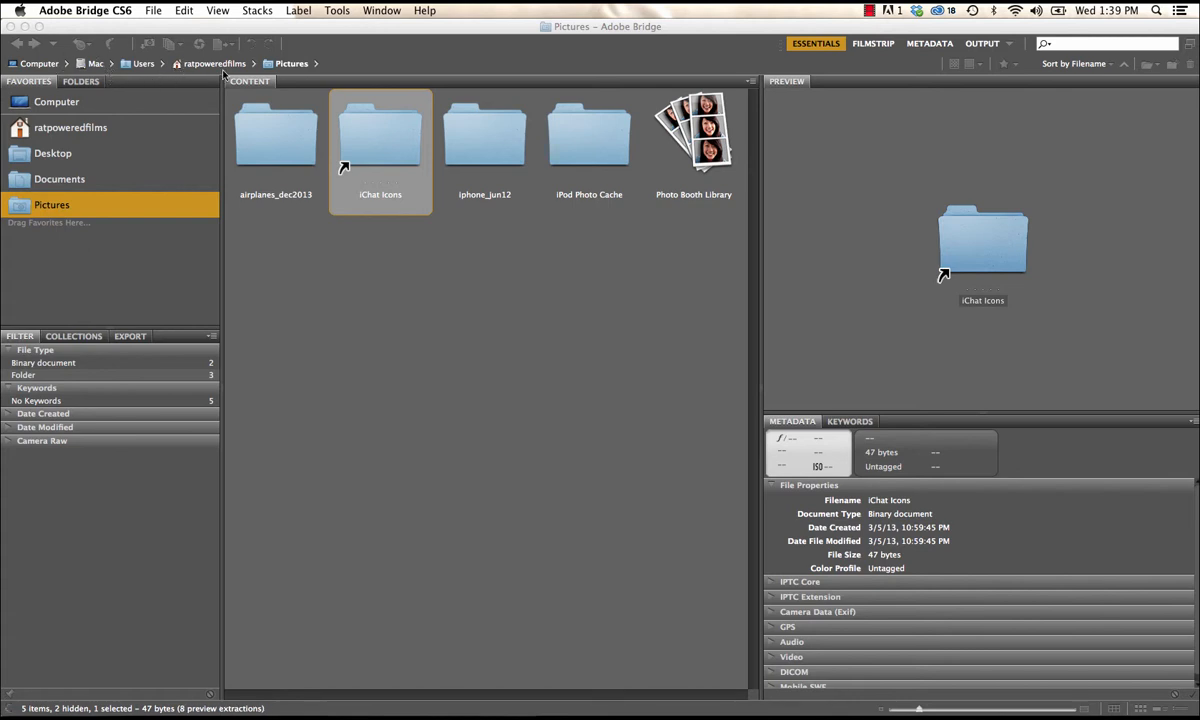
Step: Open the airplanes_dec2013 folder inside Pictures
left_click(278, 127)
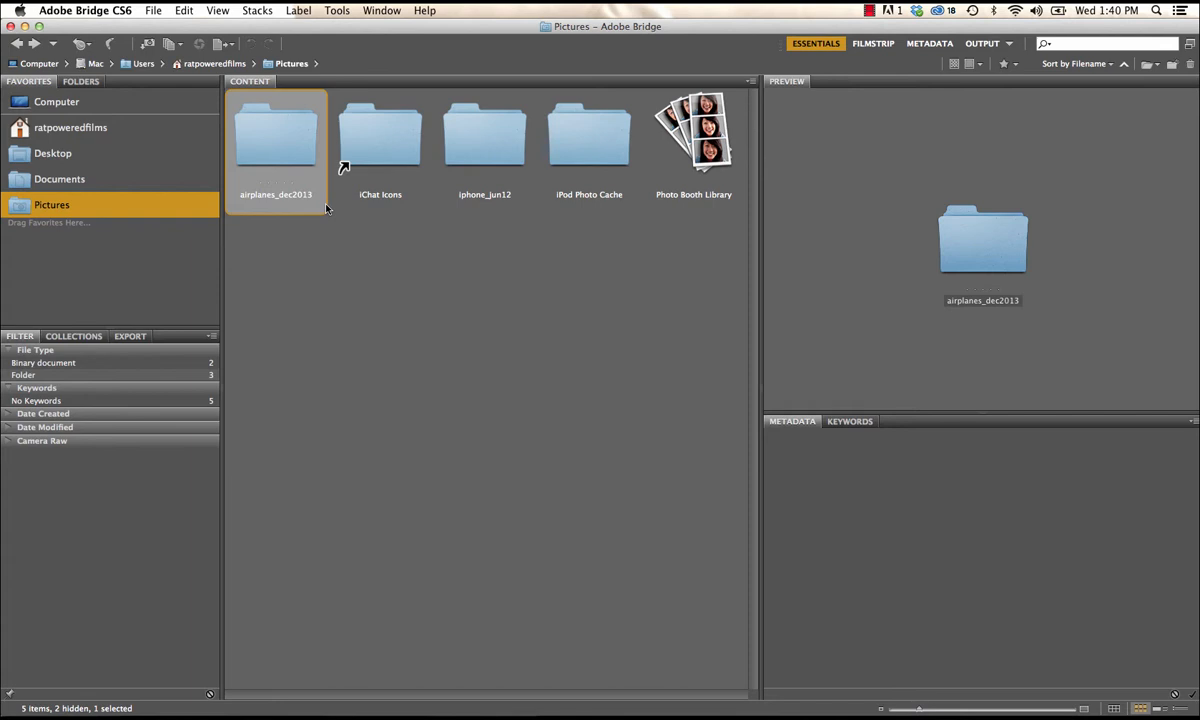
double_click(271, 133)
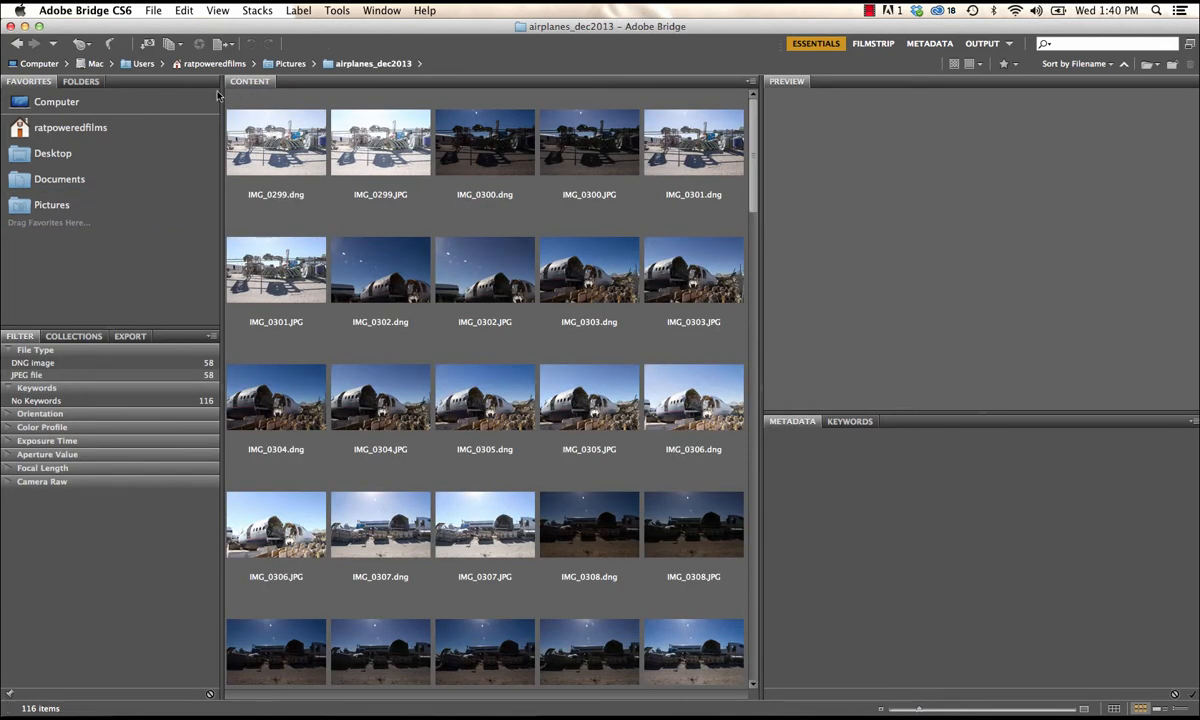
Step: Look through the Filmstrip, Metadata and Output workspaces, ending back in the Essentials workspace
left_click(872, 45)
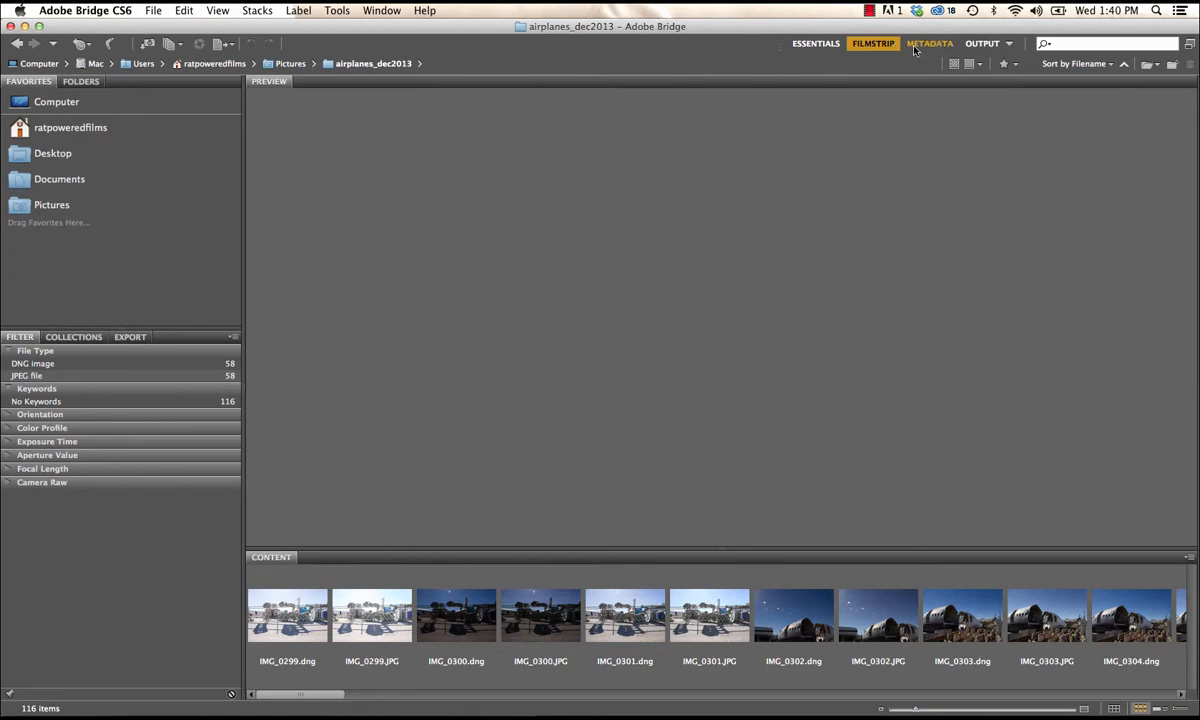
left_click(914, 46)
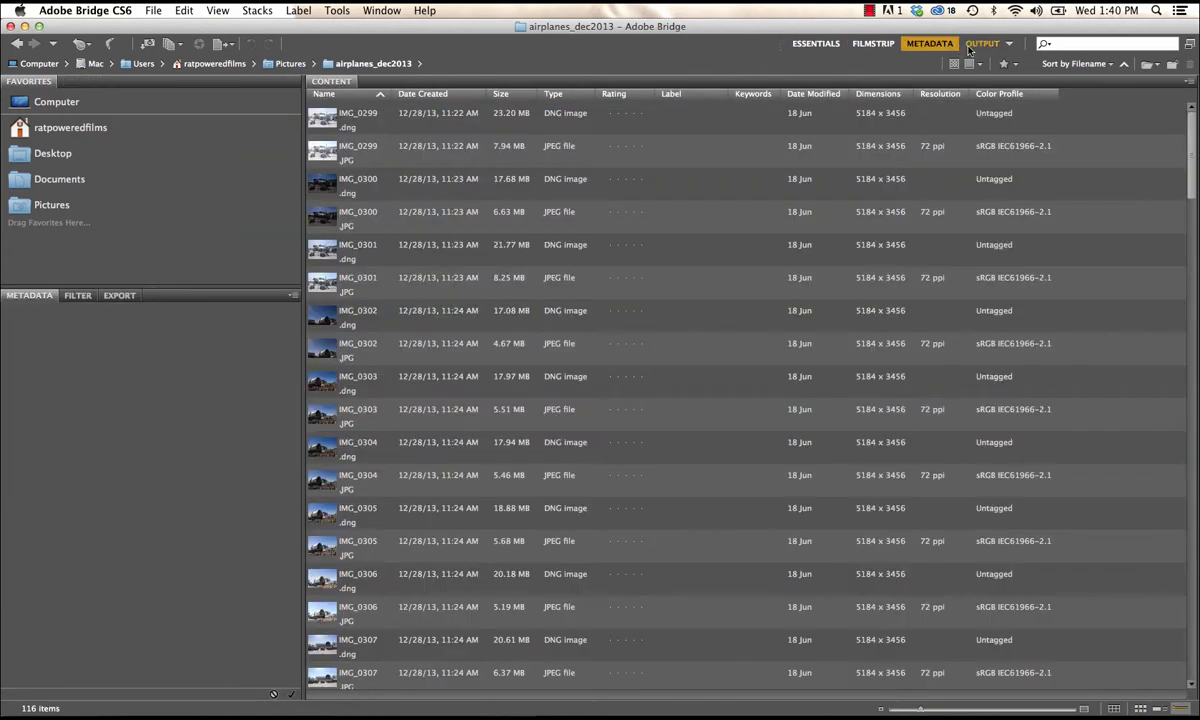
left_click(986, 45)
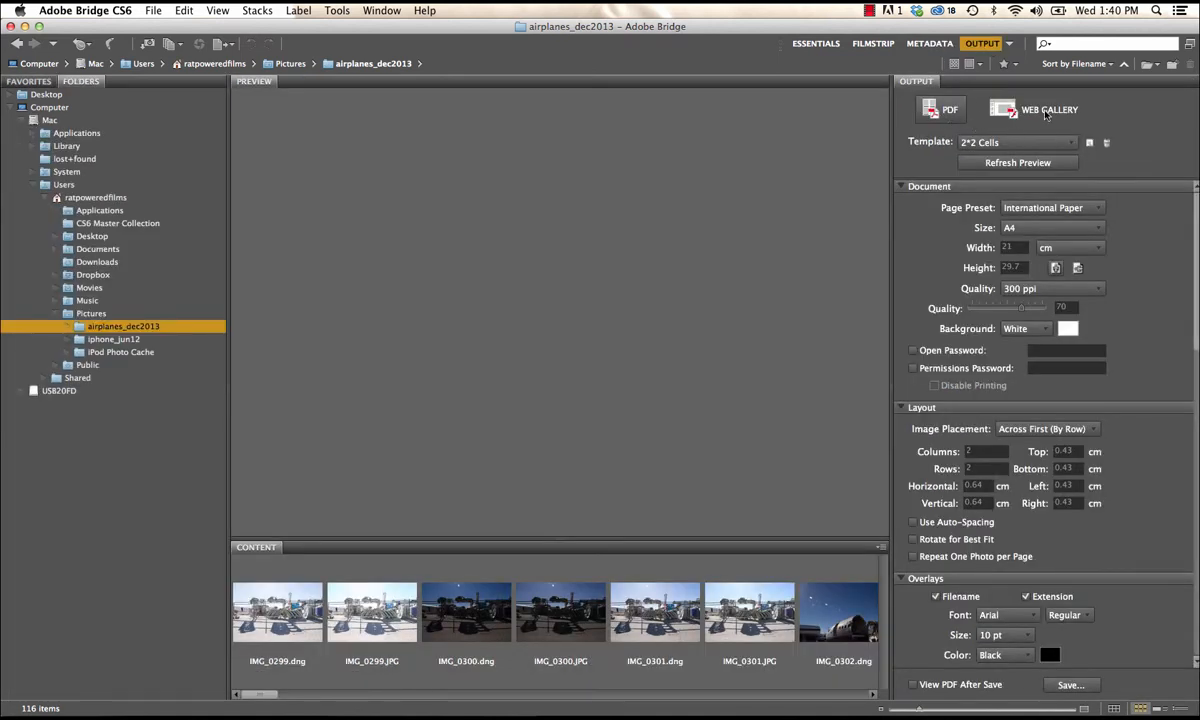
left_click(816, 44)
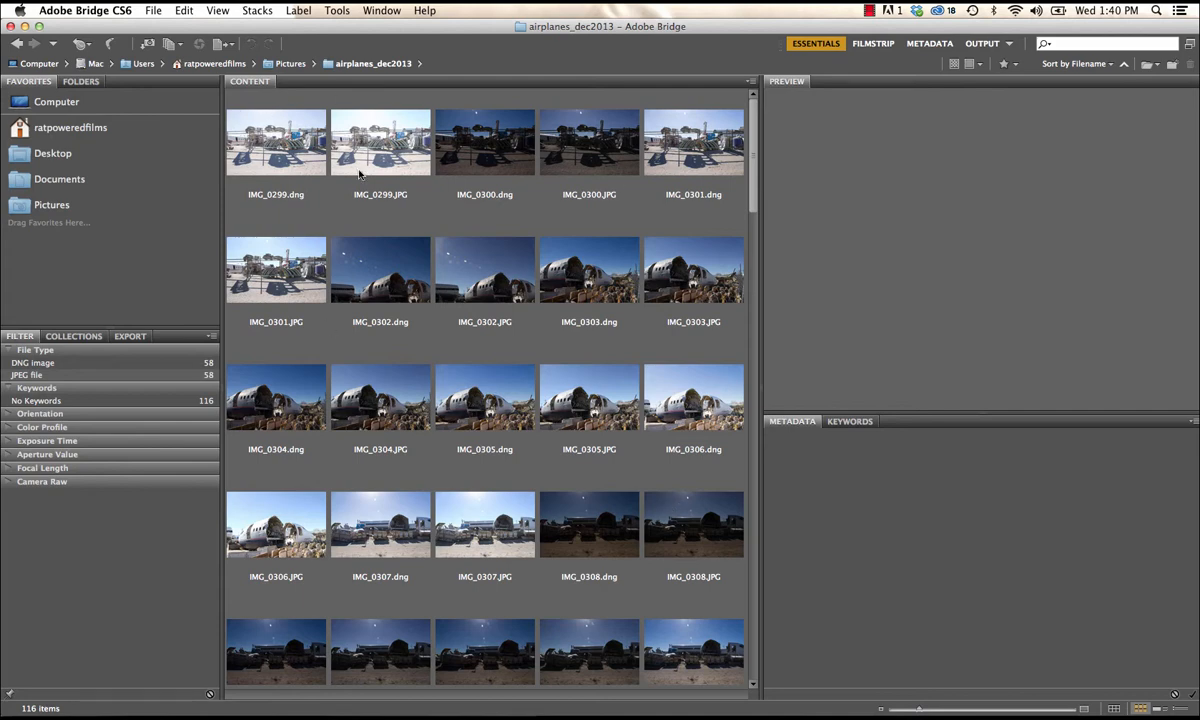
Step: Compare the previews of IMG_0299.dng and IMG_0299.JPG, finishing with the DNG version selected
left_click(269, 147)
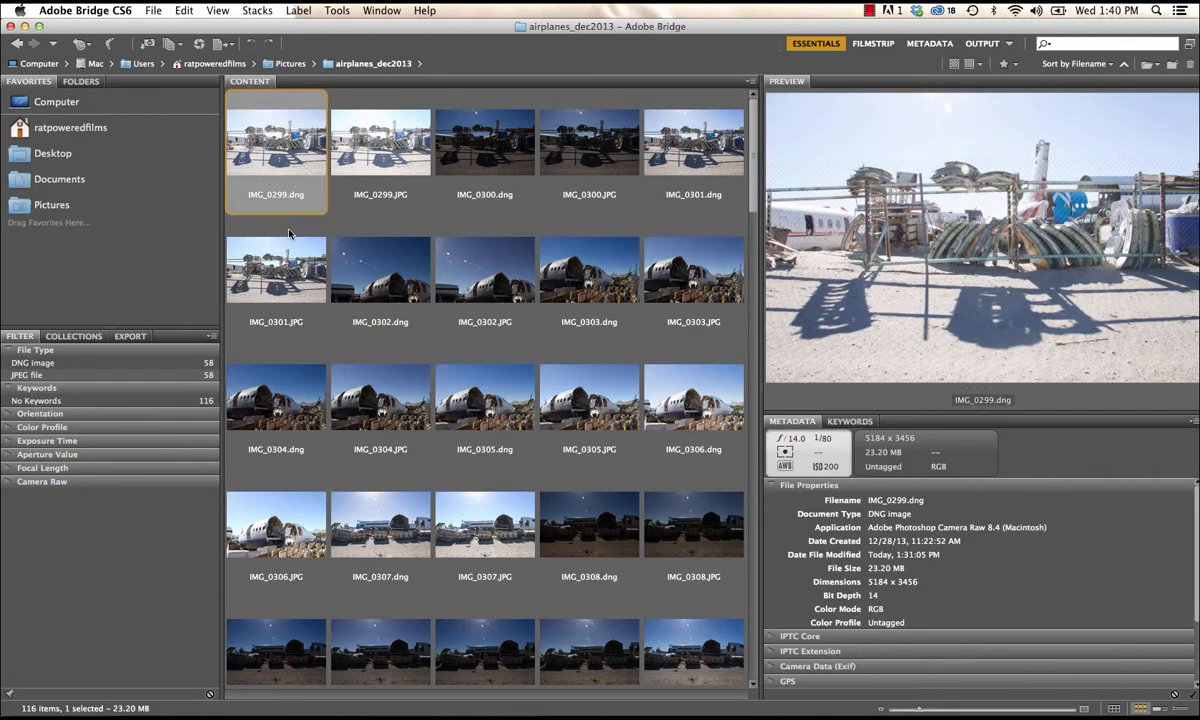
left_click(376, 168)
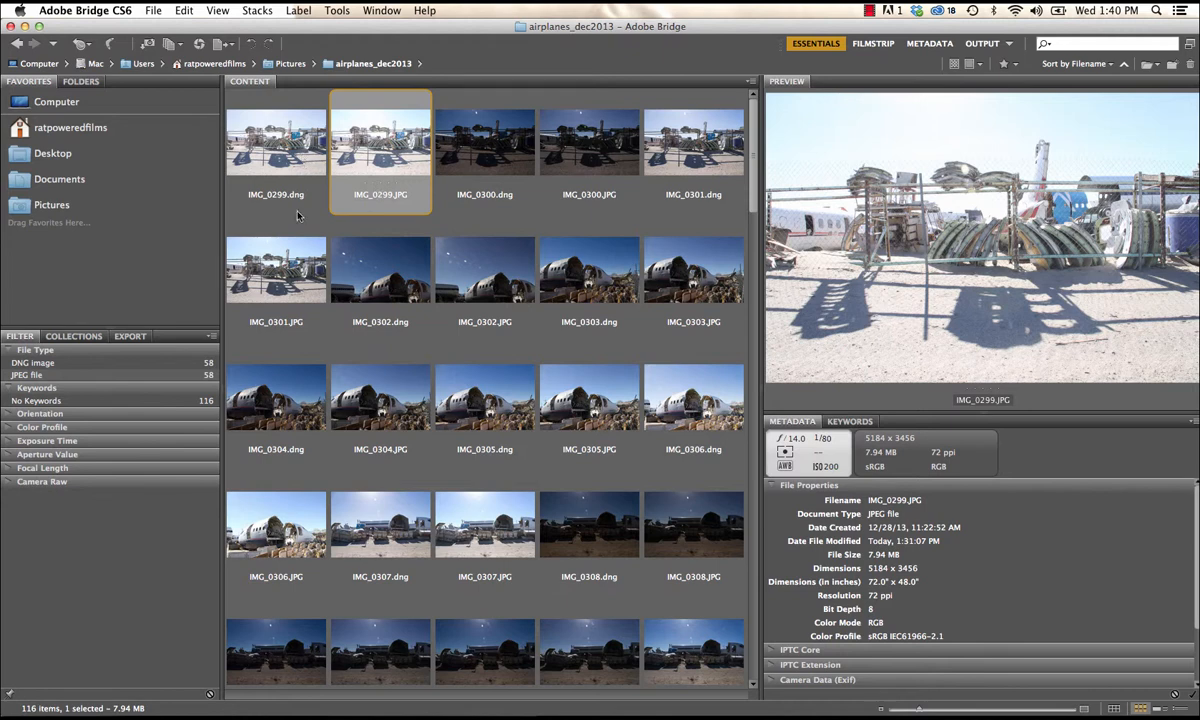
left_click(292, 145)
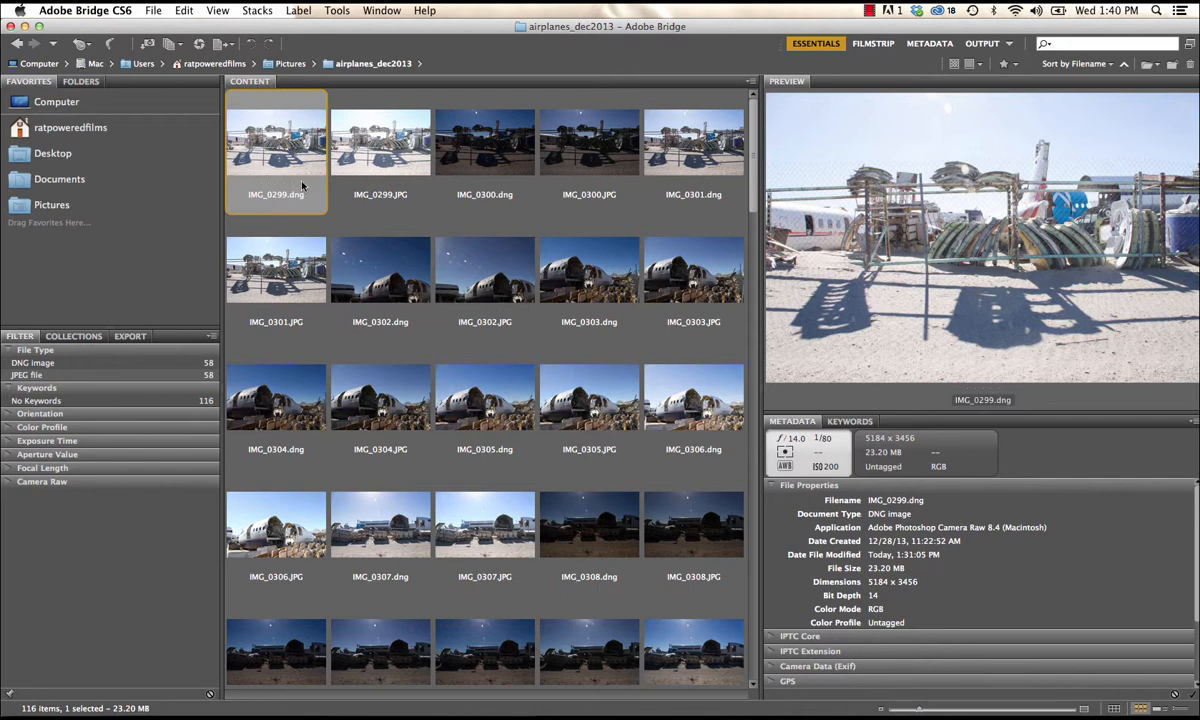
Step: Widen the preview and metadata area and give the metadata more height beneath the preview
left_click_drag(763, 250, 711, 256)
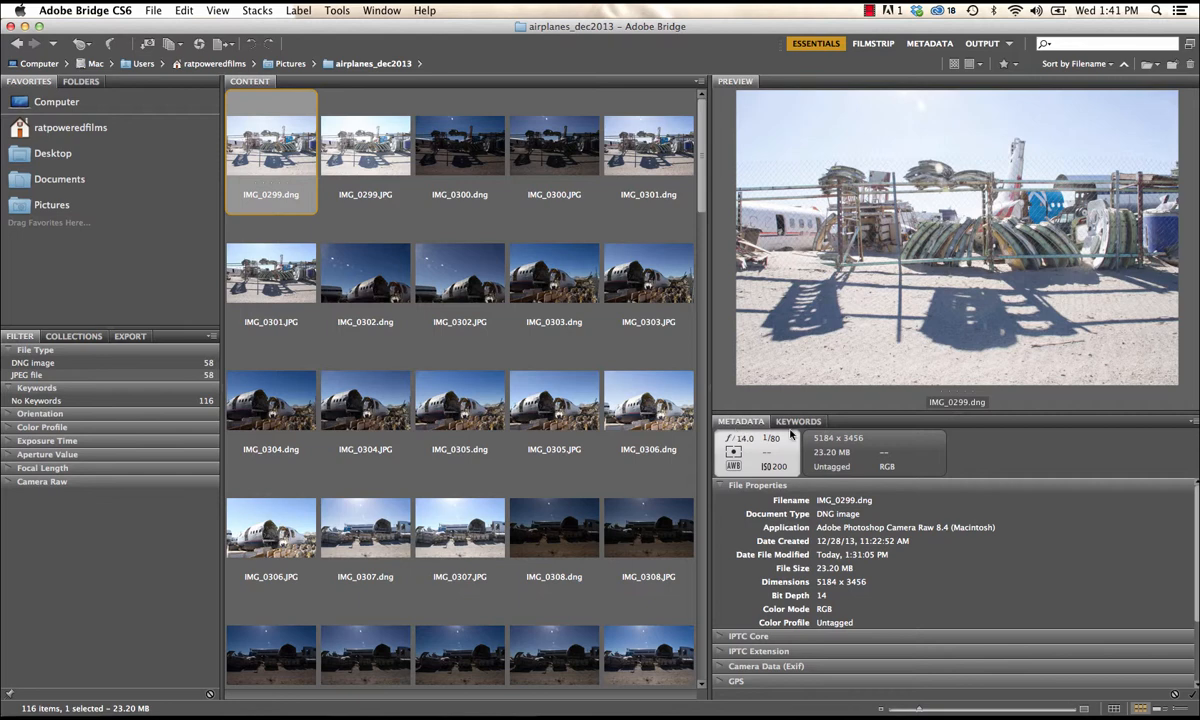
left_click_drag(752, 414, 804, 392)
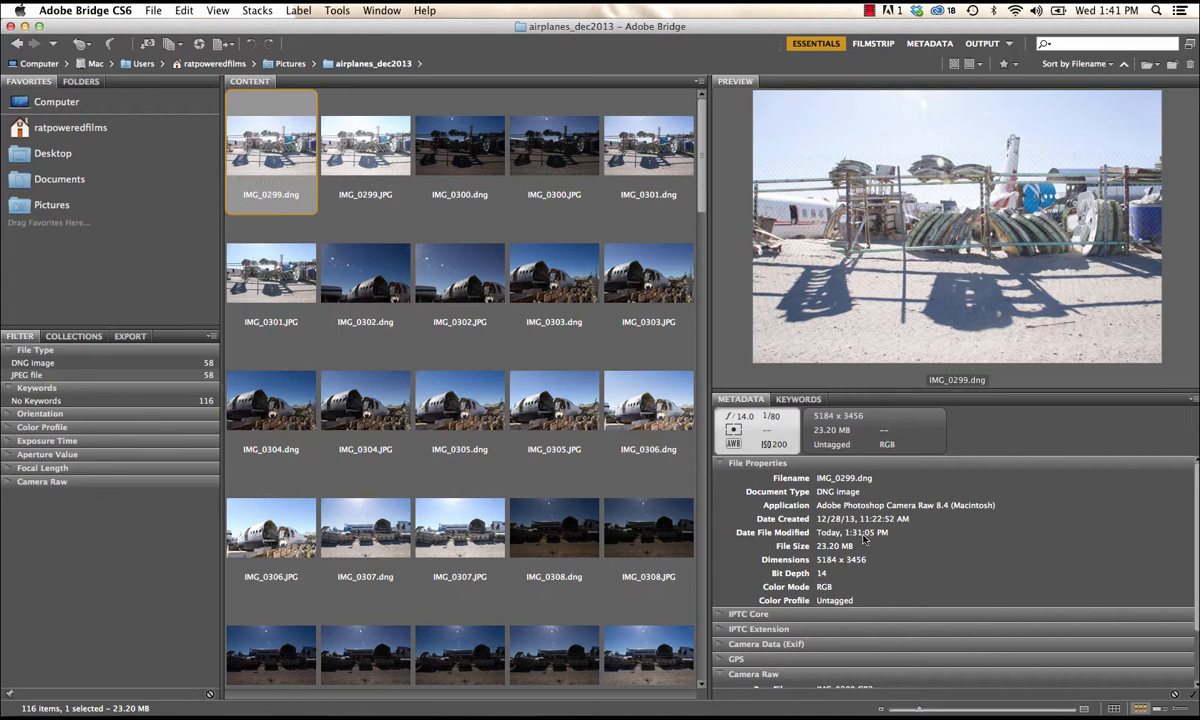
Step: Review the Camera Data (Exif) metadata of IMG_0299.dng and open its Date Time Original field for editing
scroll(839, 573, "down", 3)
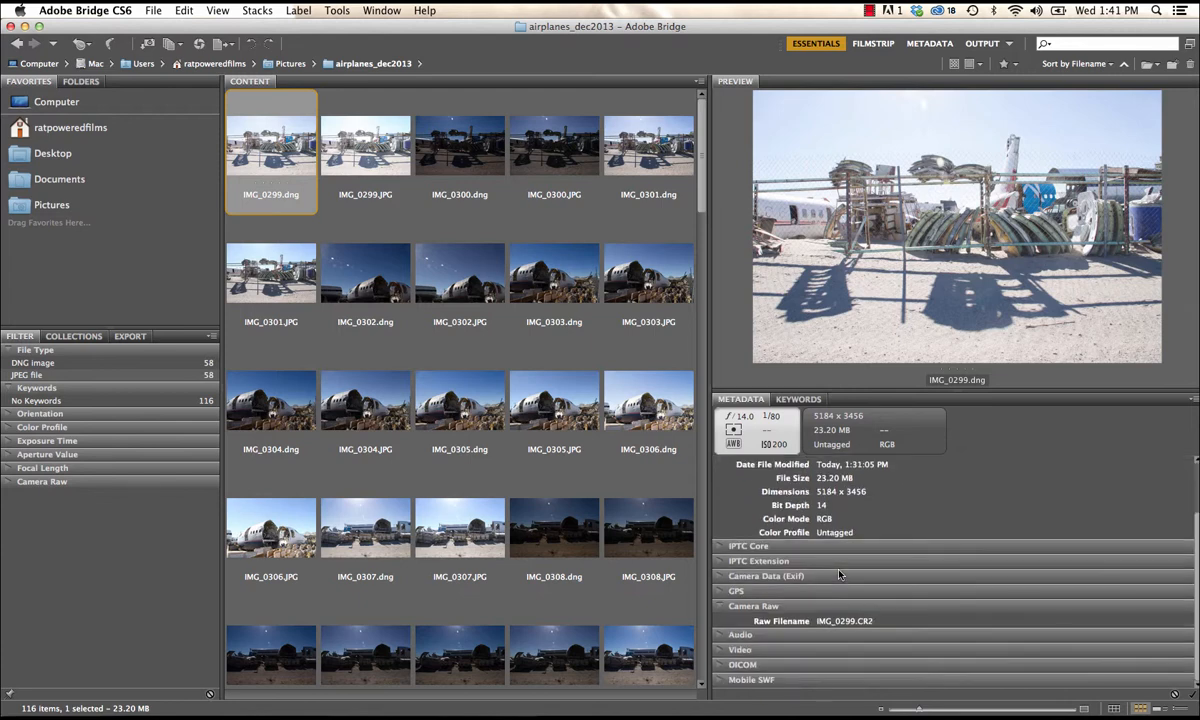
left_click(720, 578)
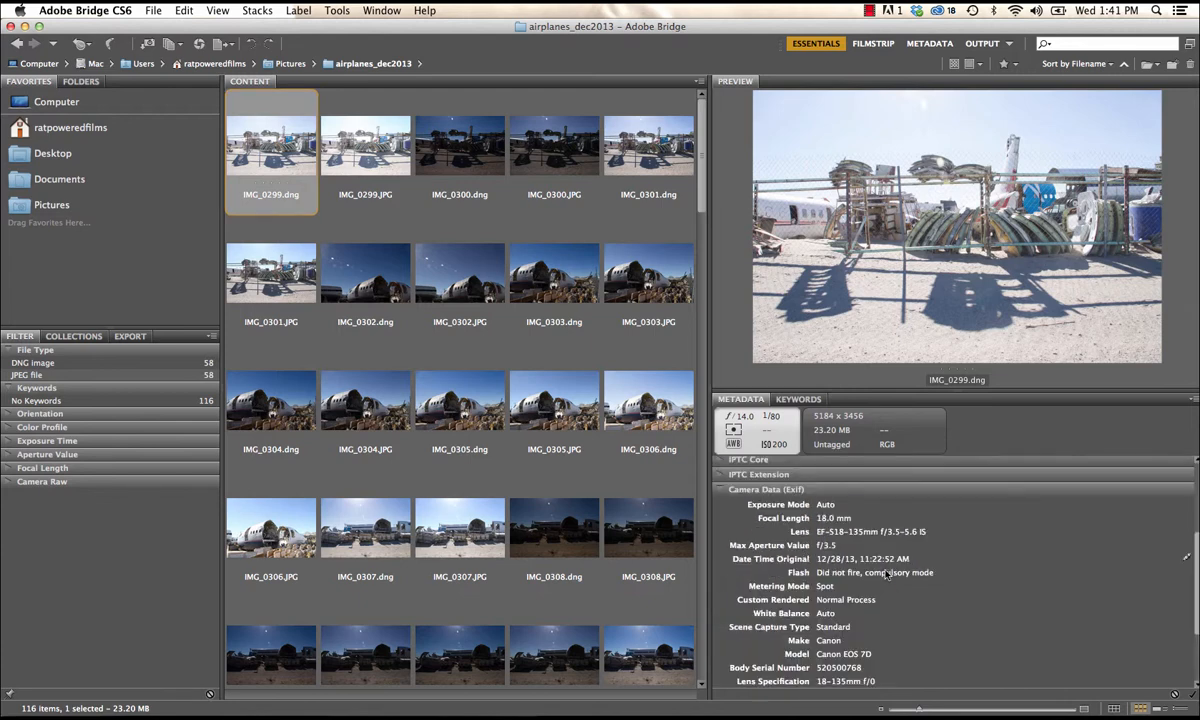
scroll(884, 565, "down", 5)
scroll(880, 550, "up", 7)
scroll(878, 535, "down", 2)
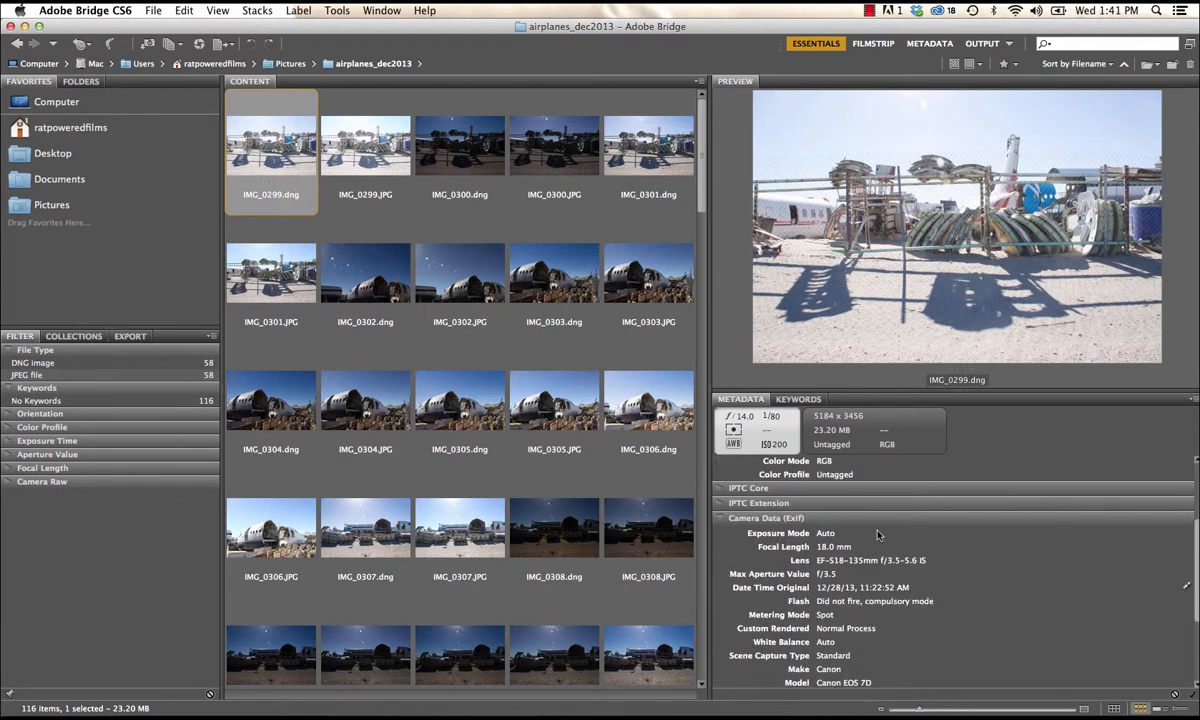
scroll(878, 535, "down", 3)
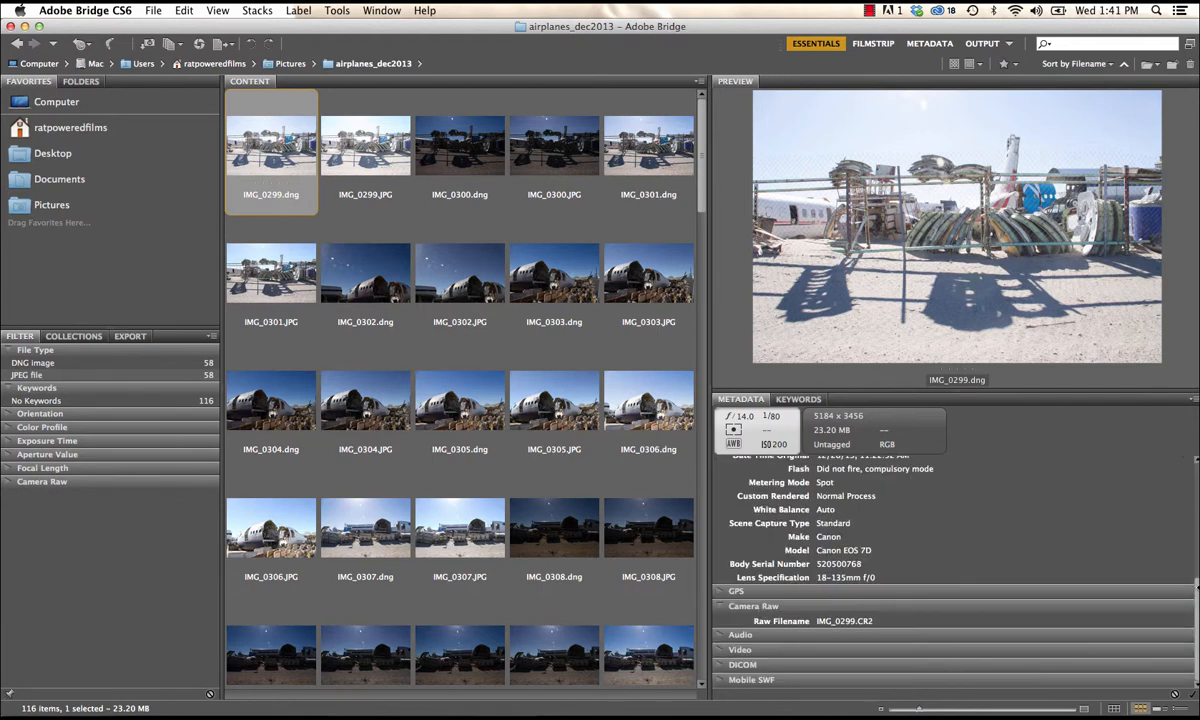
left_click_drag(1197, 590, 1196, 553)
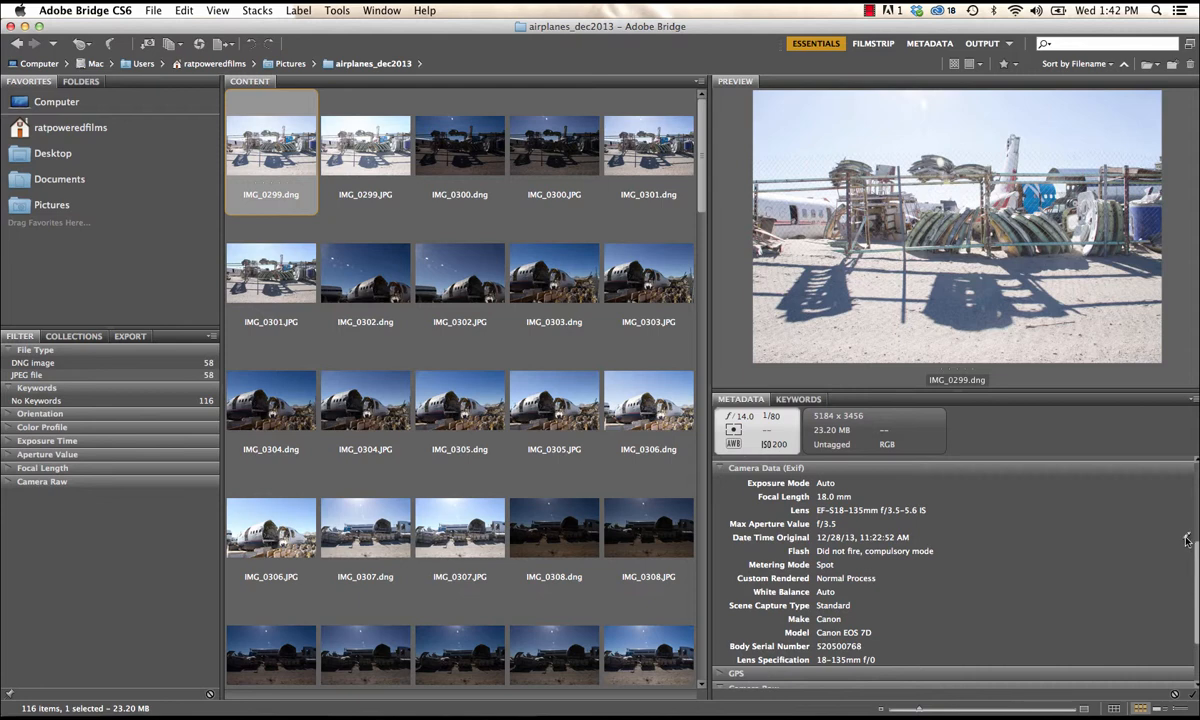
left_click(1187, 540)
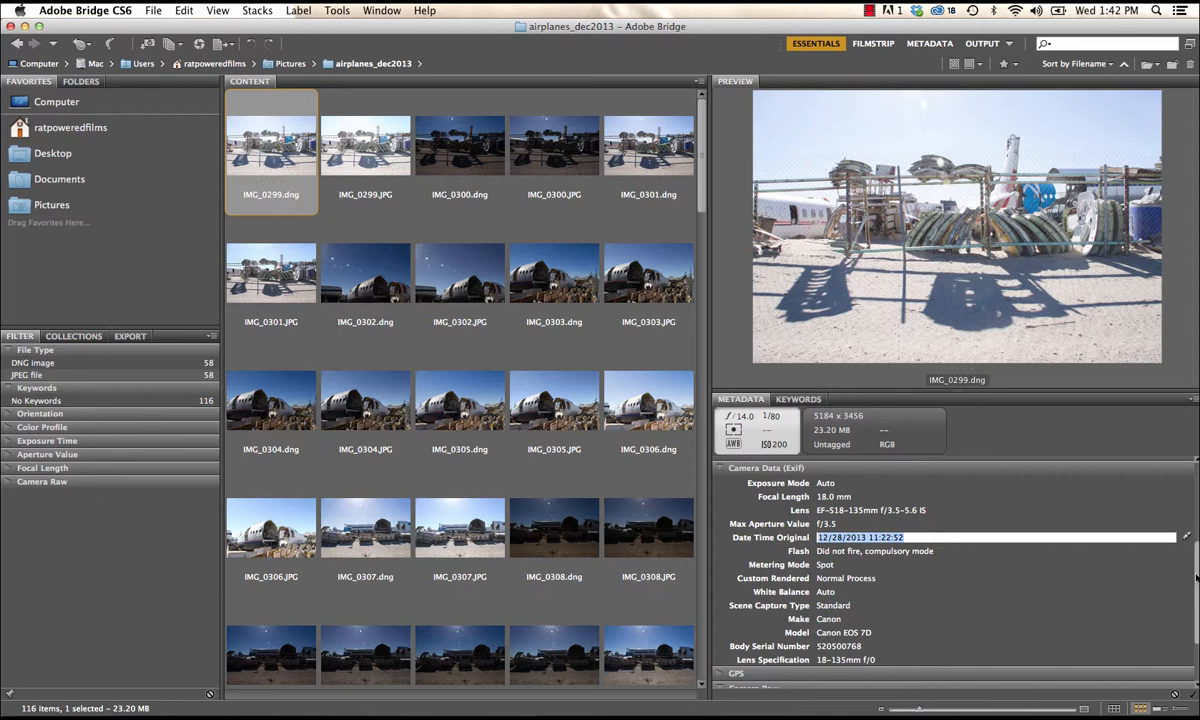
Step: Expand the DICOM, Video and Audio metadata sections and examine the fields they offer
left_click_drag(1197, 580, 1197, 655)
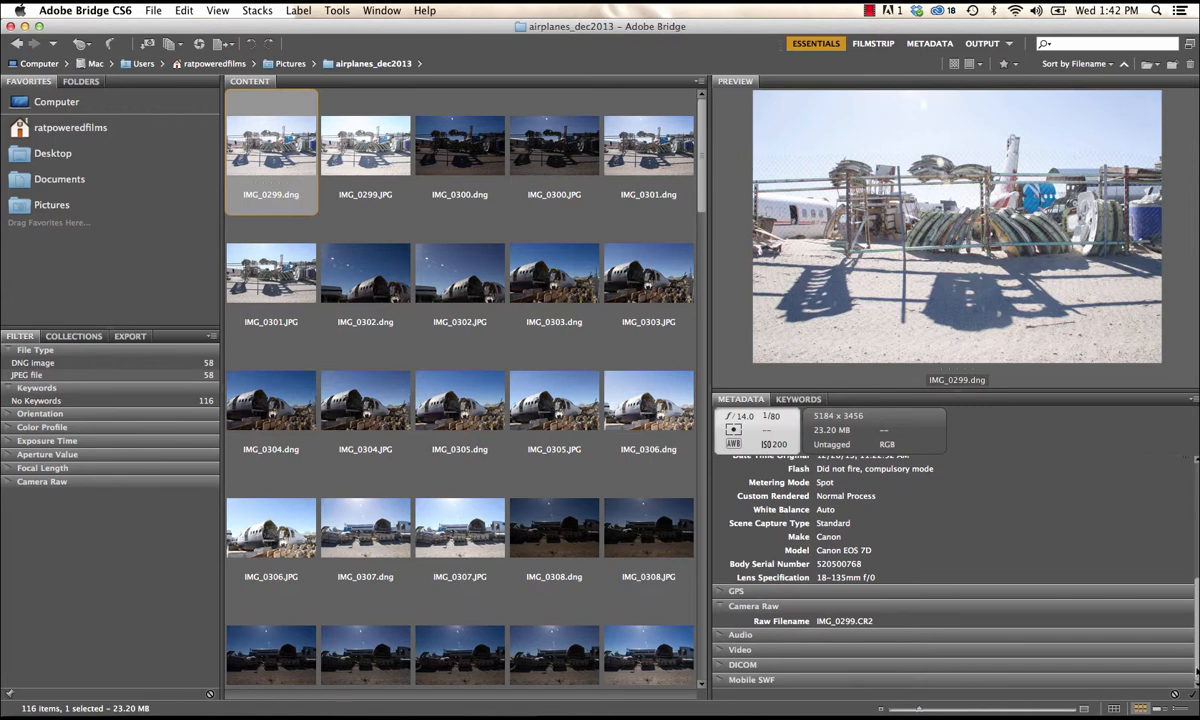
left_click(720, 666)
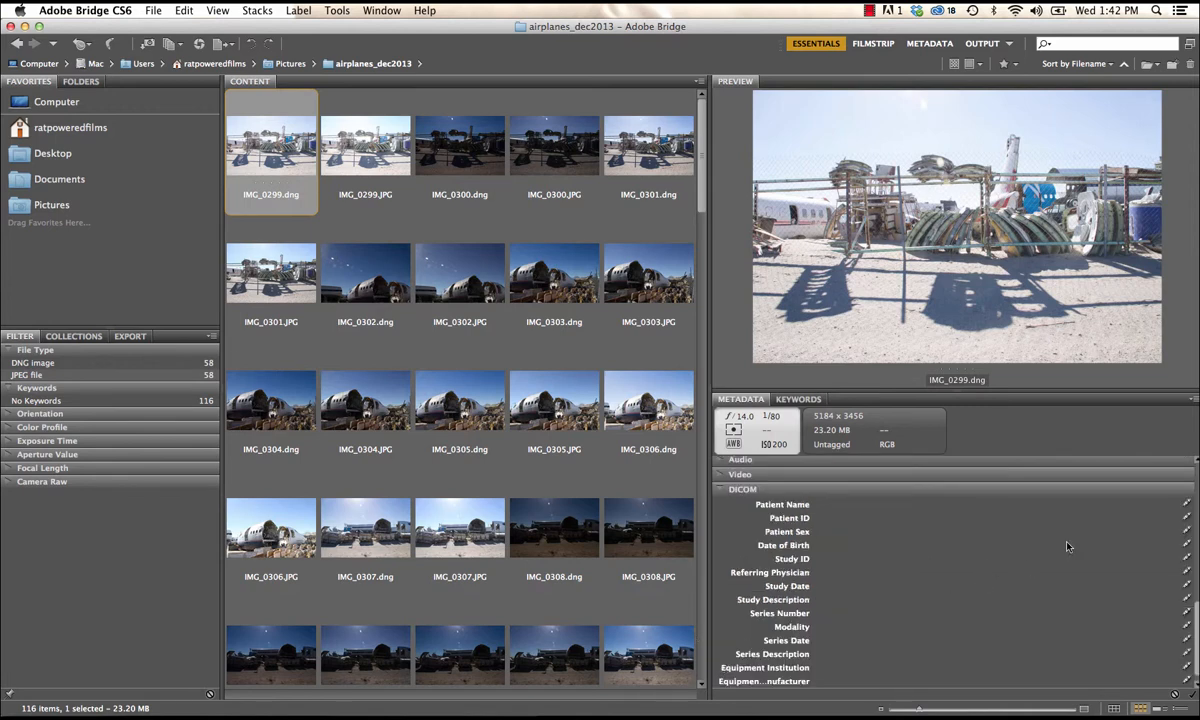
left_click(720, 475)
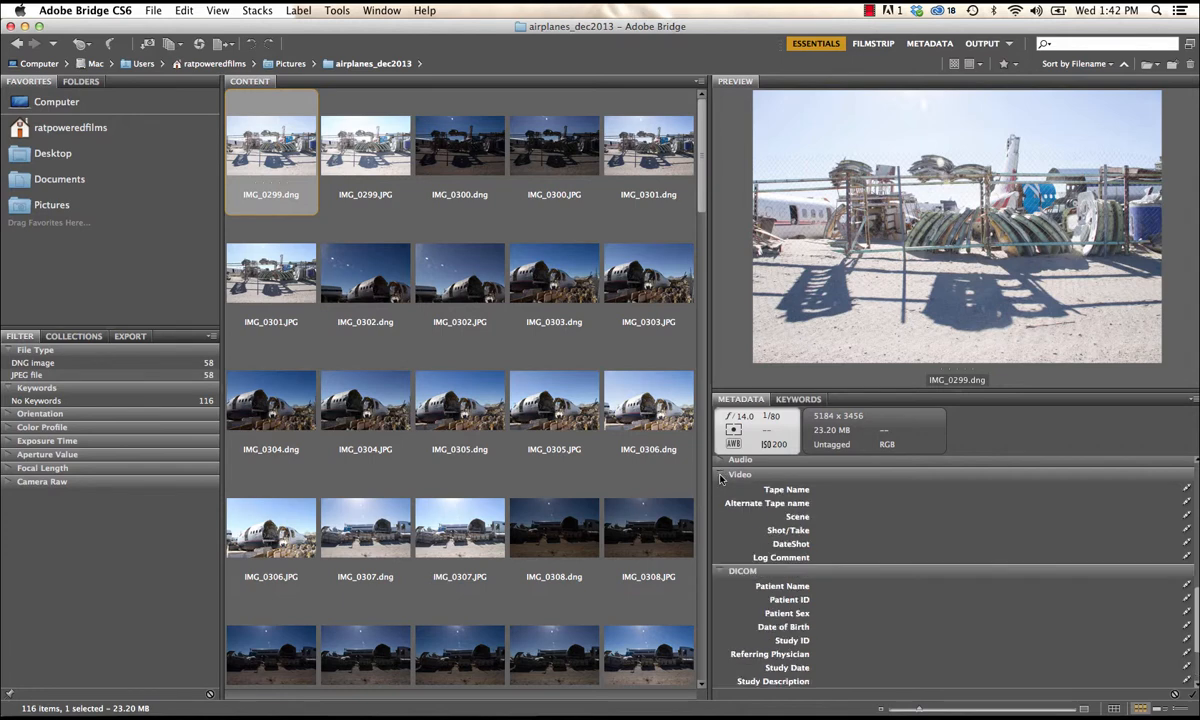
left_click(720, 462)
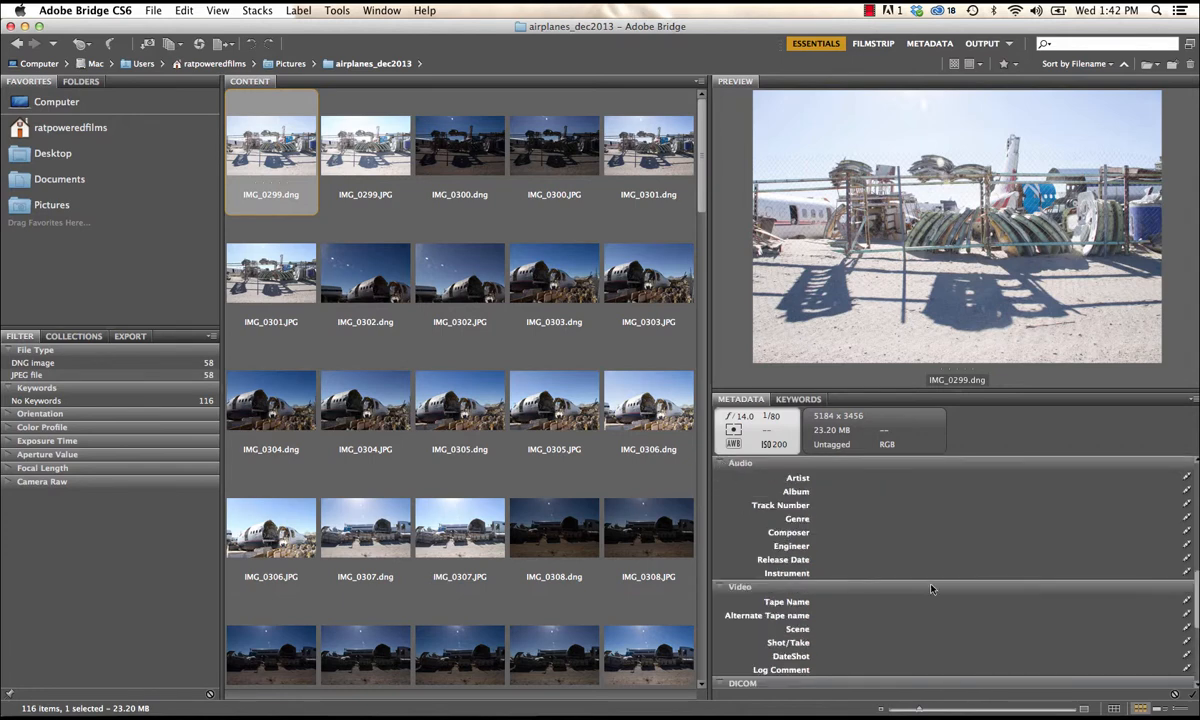
scroll(930, 588, "up", 10)
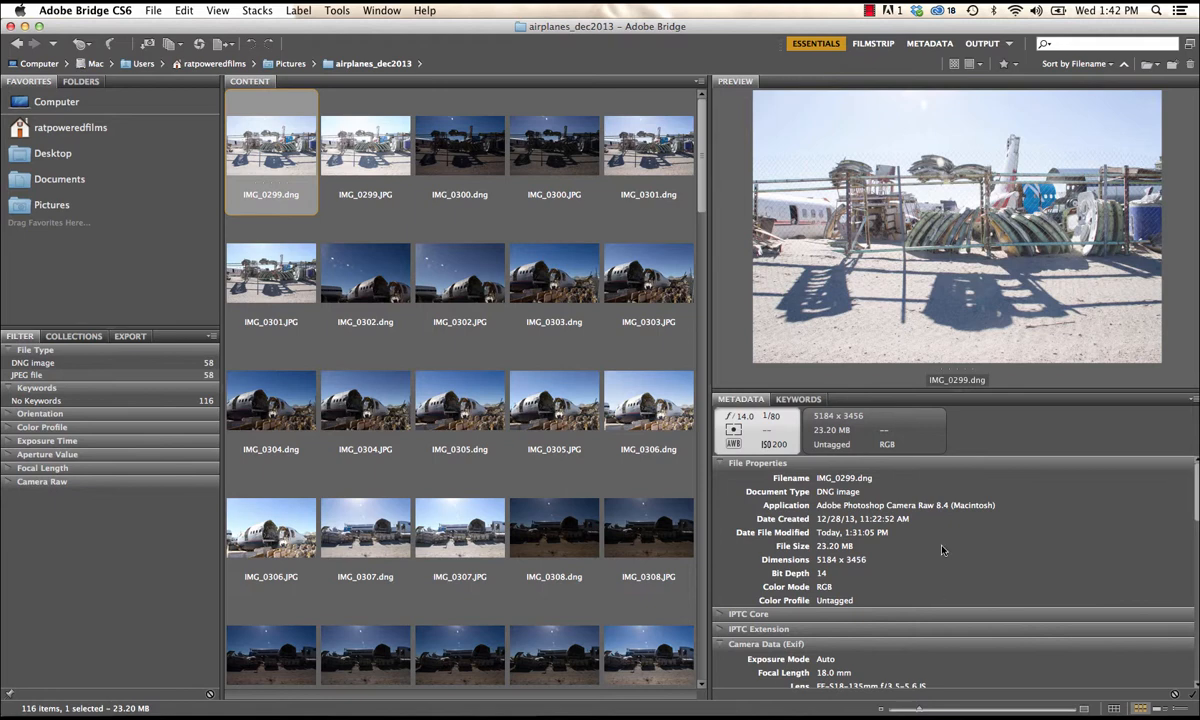
scroll(1000, 600, "down", 10)
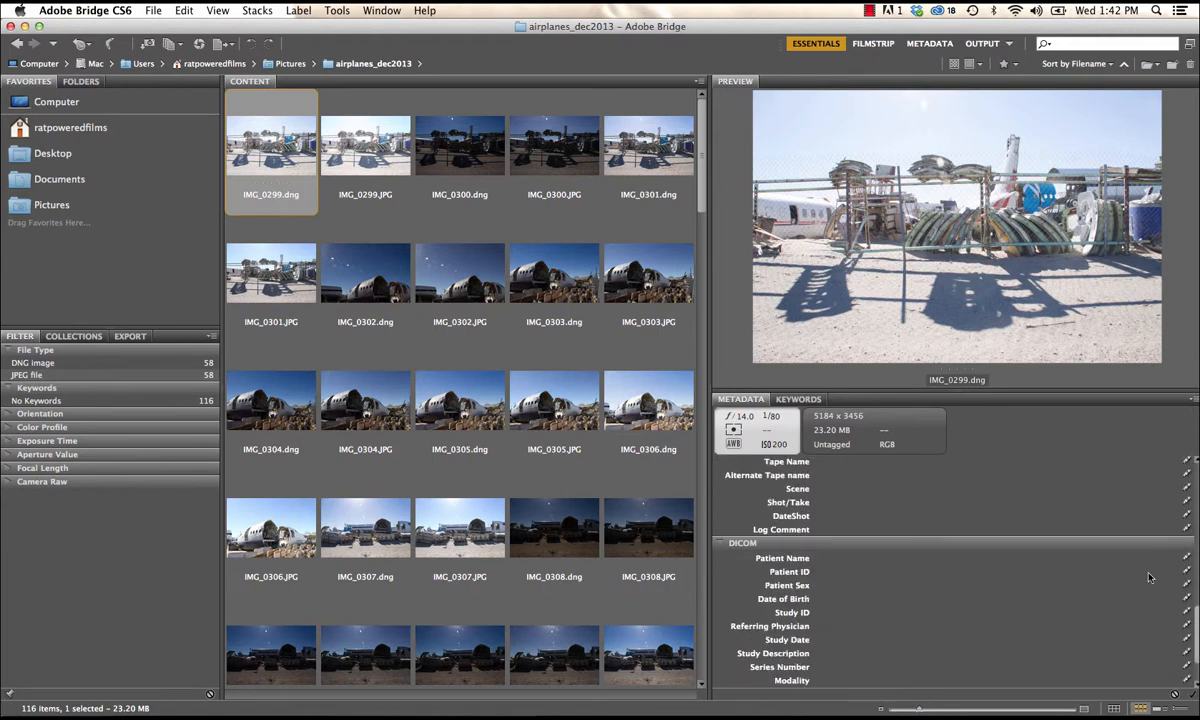
scroll(1113, 607, "up", 3)
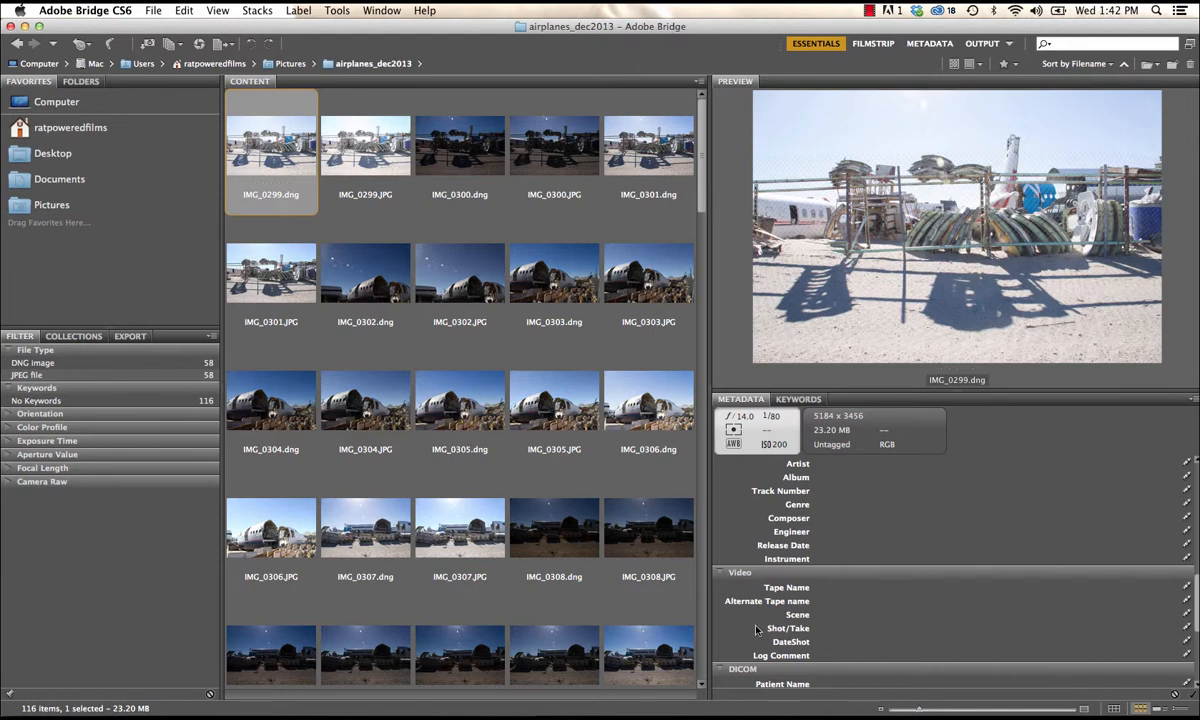
Step: Collapse the Video, DICOM, Audio and Camera Raw metadata sections, keeping Camera Data (Exif) expanded
left_click(719, 572)
left_click(719, 588)
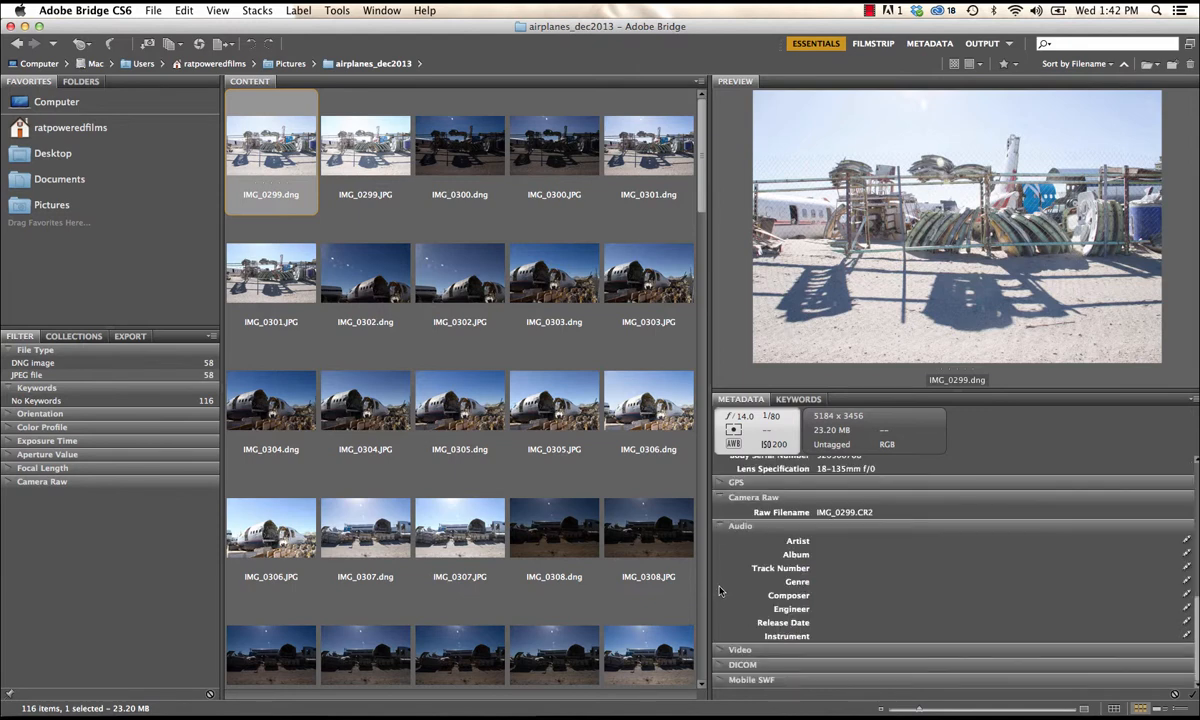
left_click(719, 510)
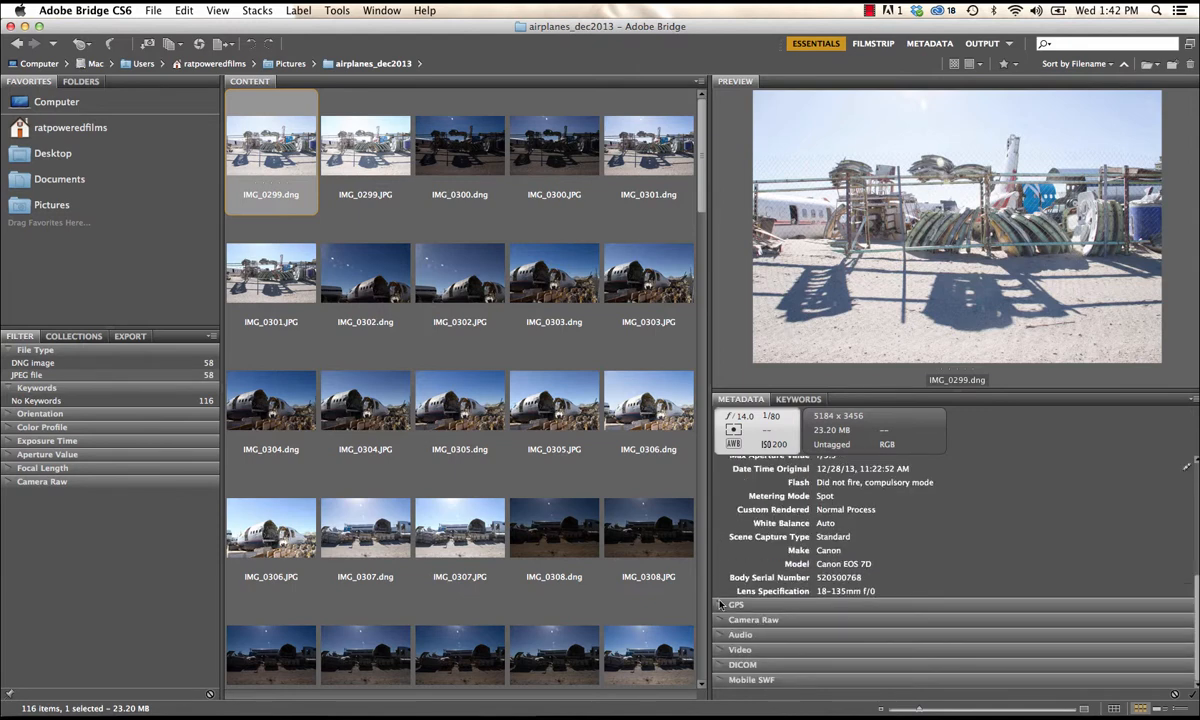
scroll(773, 501, "up", 4)
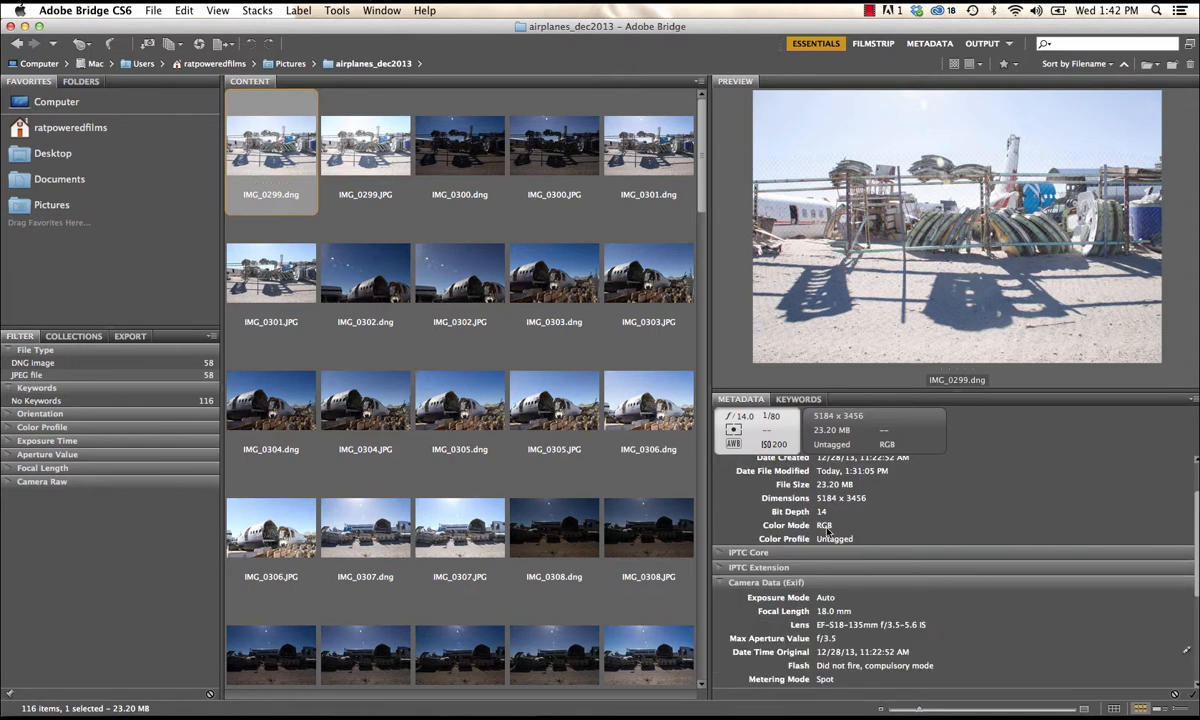
left_click(773, 583)
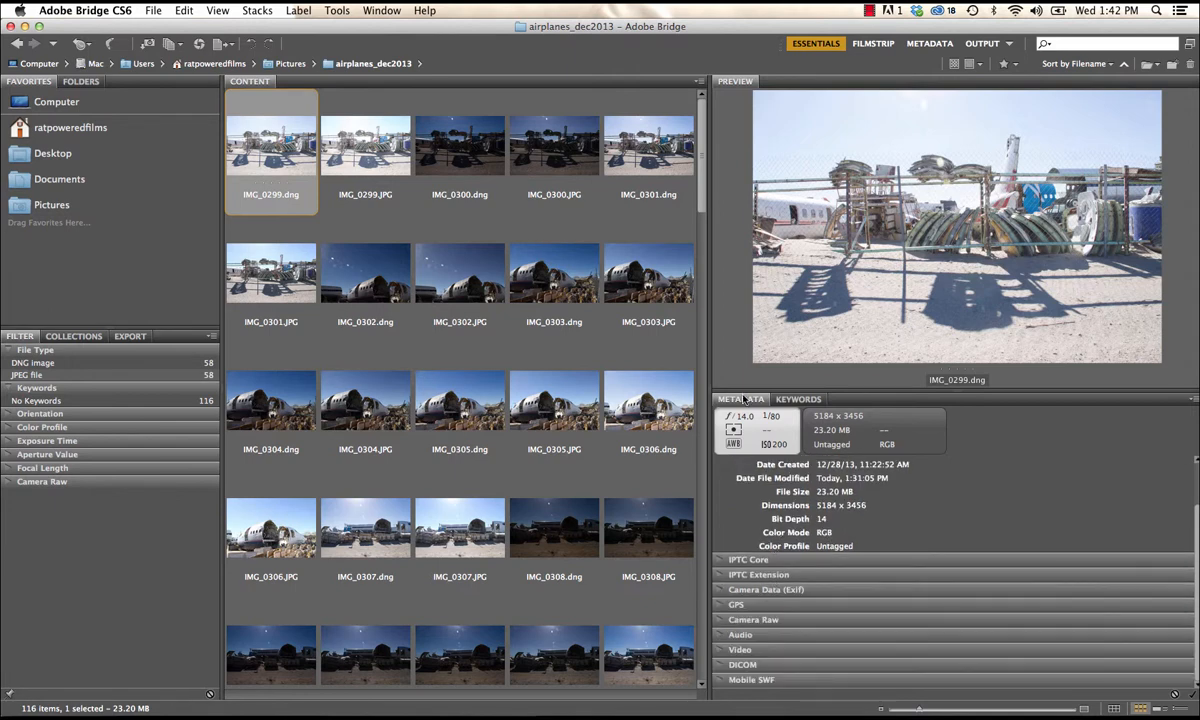
left_click(719, 590)
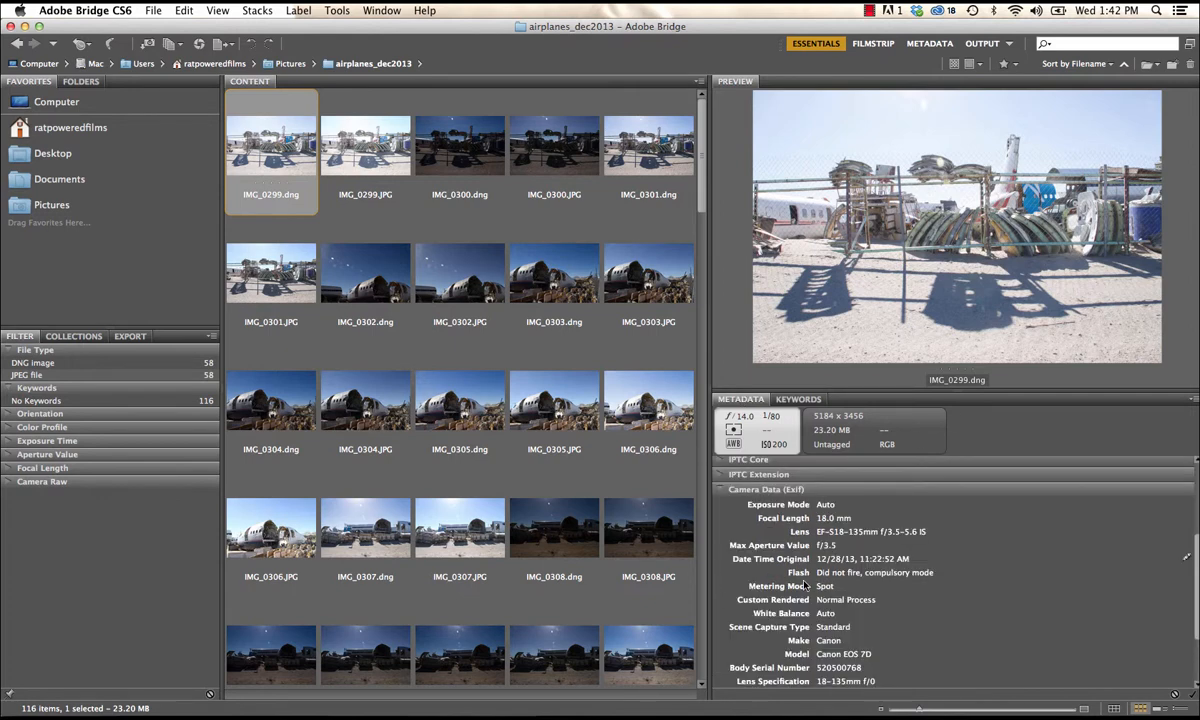
Step: Show the keyword list and select all the photos in the airplanes_dec2013 folder
left_click(800, 399)
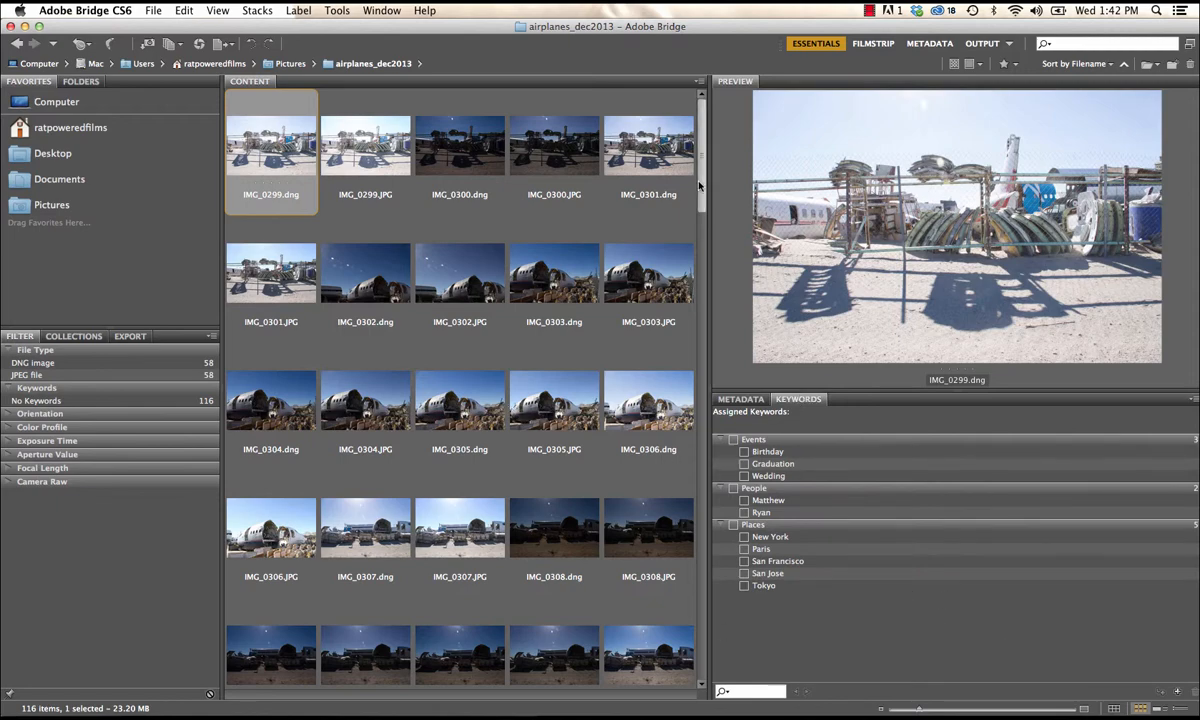
left_click_drag(701, 189, 724, 120)
key("super+a")
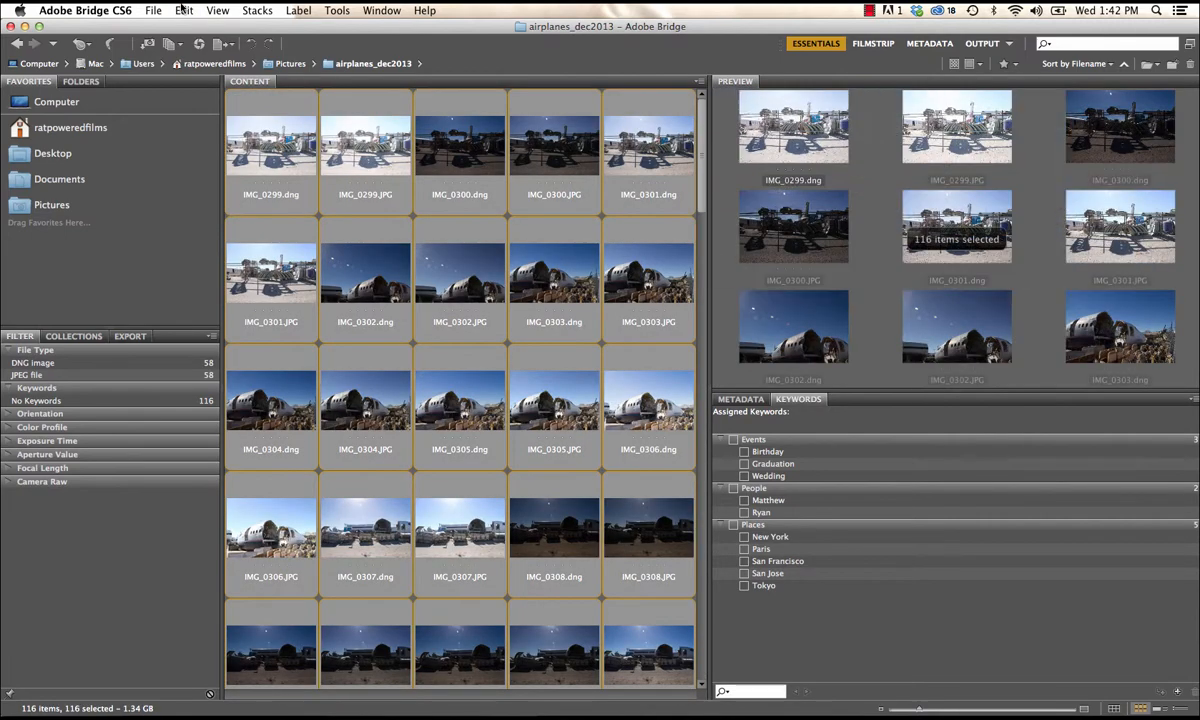
left_click(181, 9)
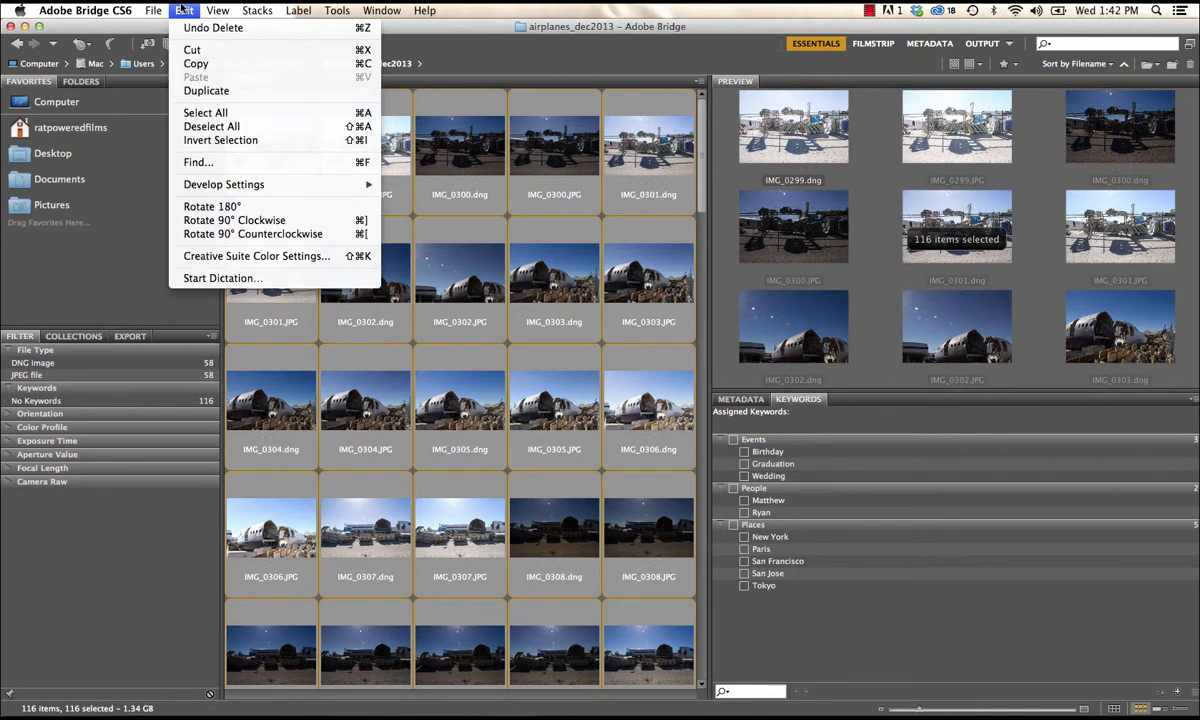
left_click(195, 113)
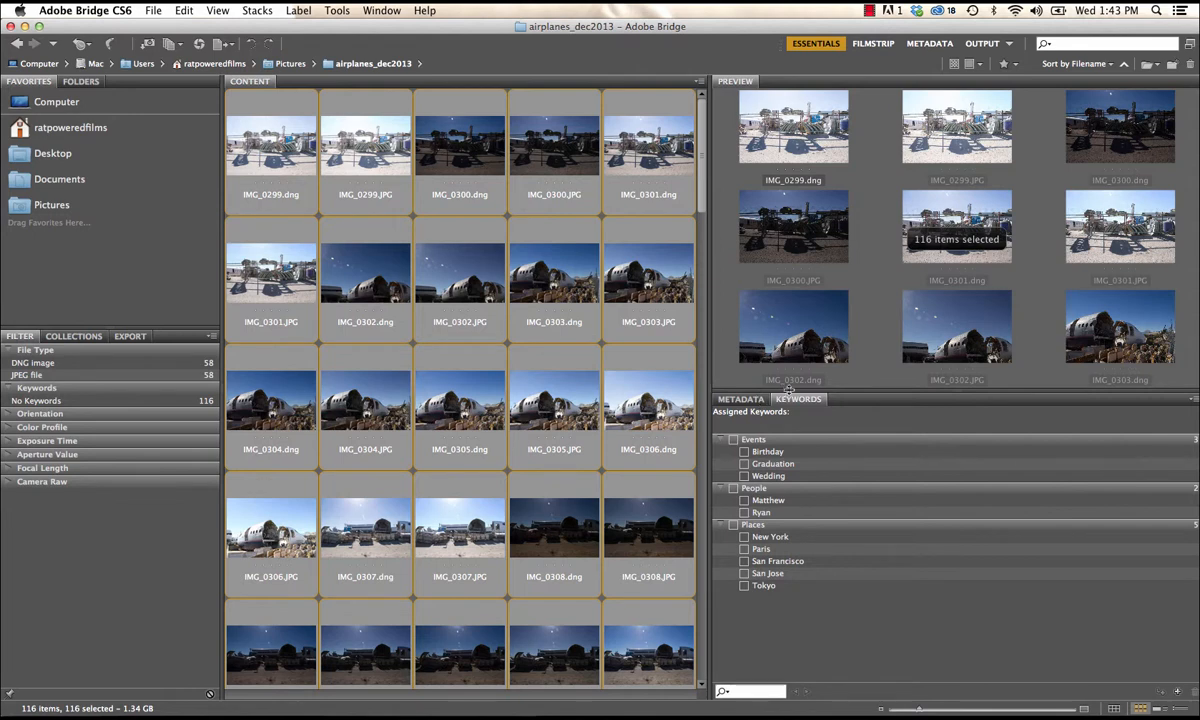
Step: Create a new keyword named airplane and assign it to all the selected photos
left_click(1179, 694)
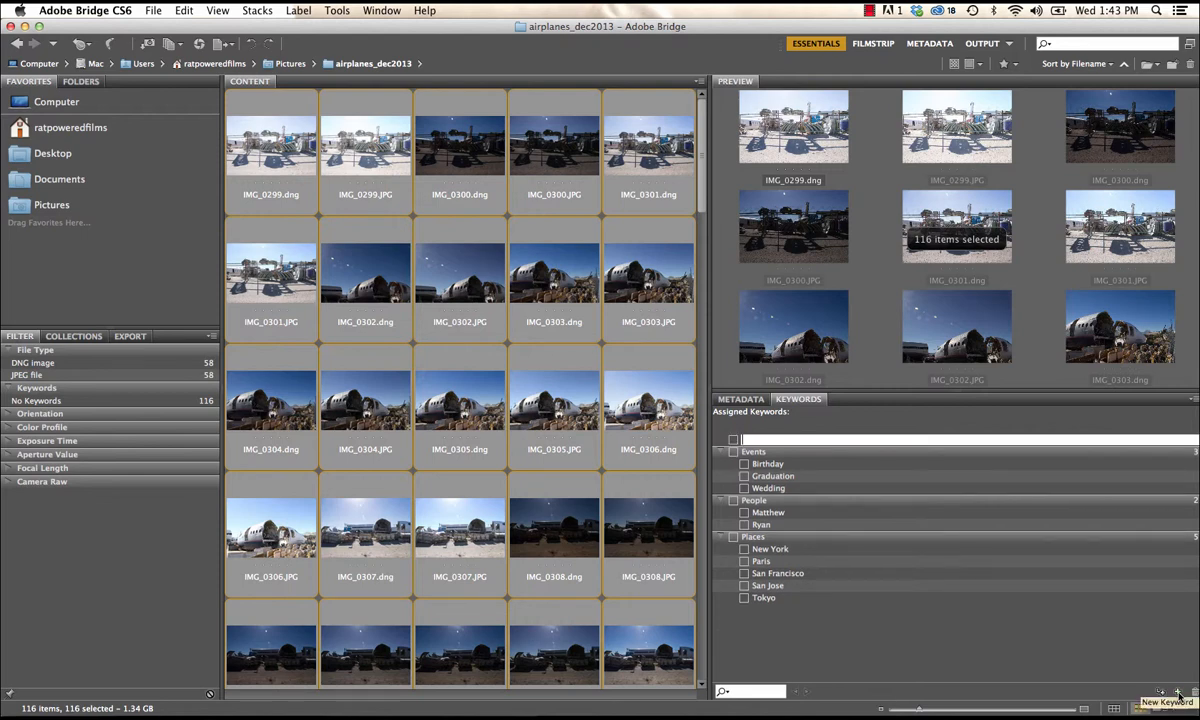
type("lane")
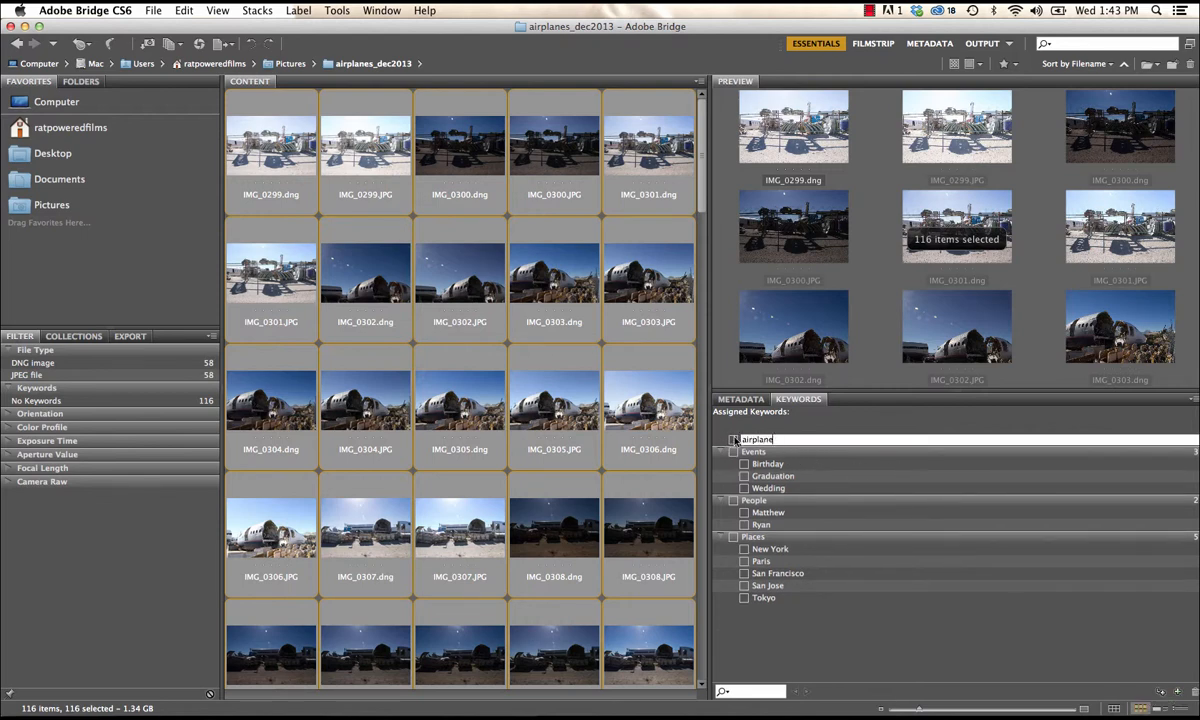
key("Return")
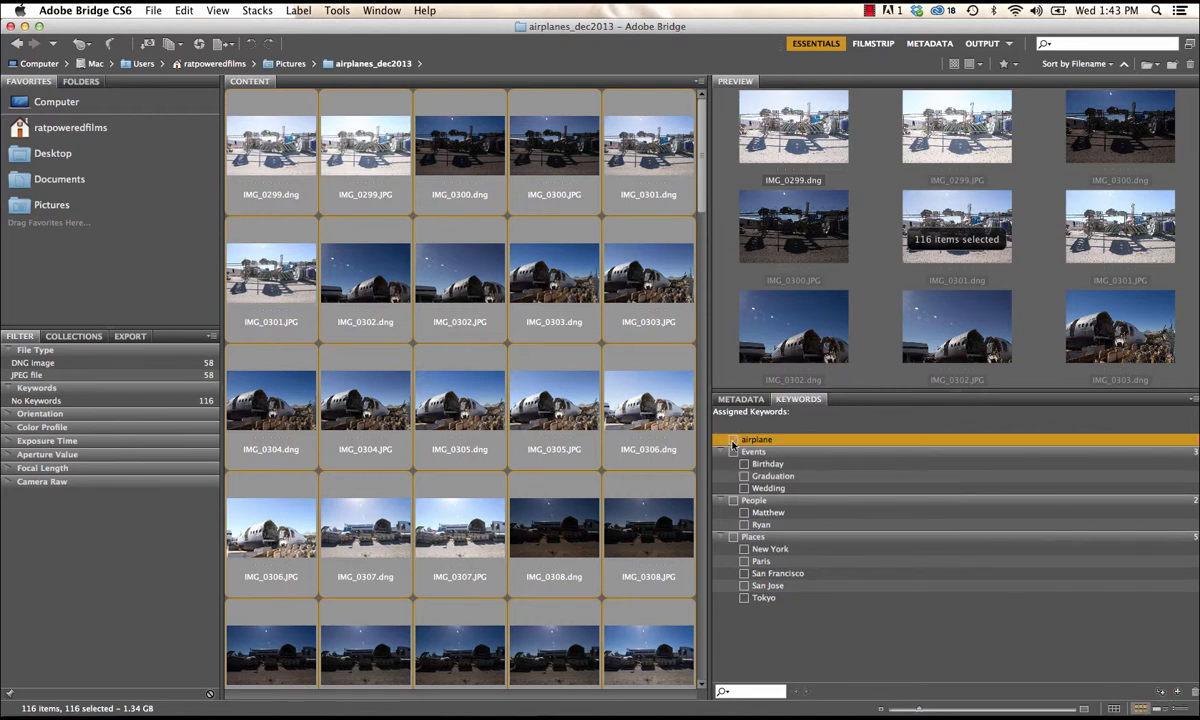
left_click(733, 441)
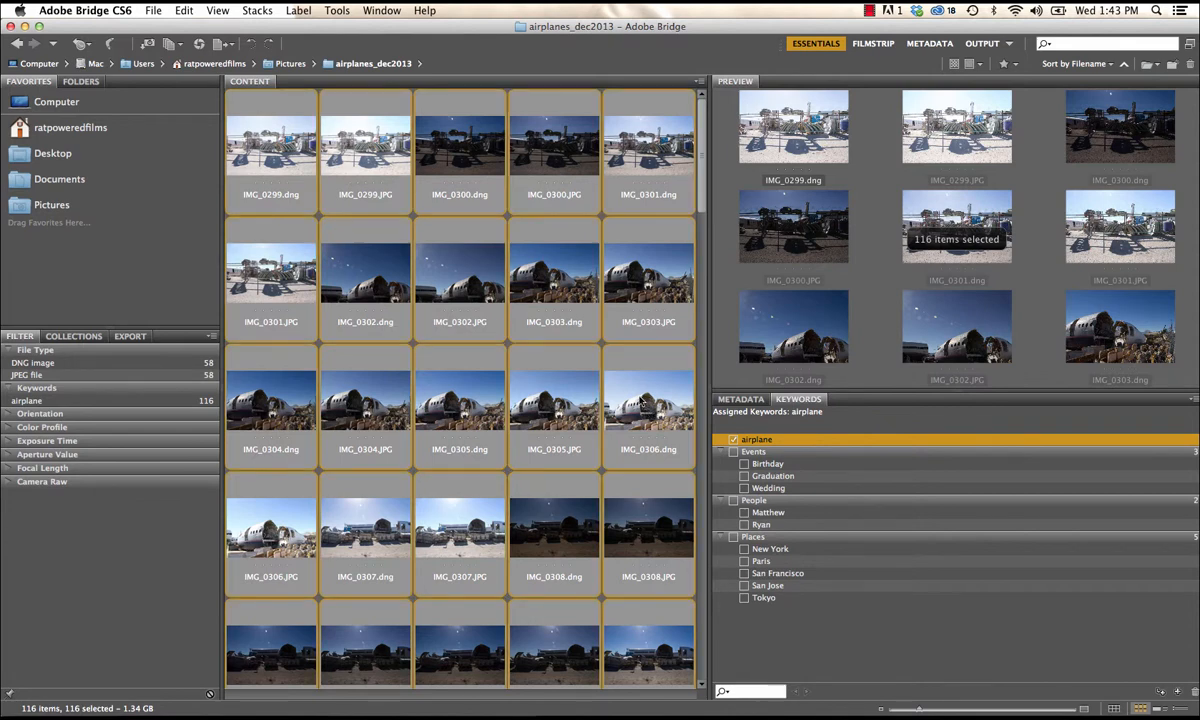
Step: Check the metadata and assigned keywords of IMG_0306.dng, and view IMG_0302.dng
left_click(646, 410)
left_click(748, 398)
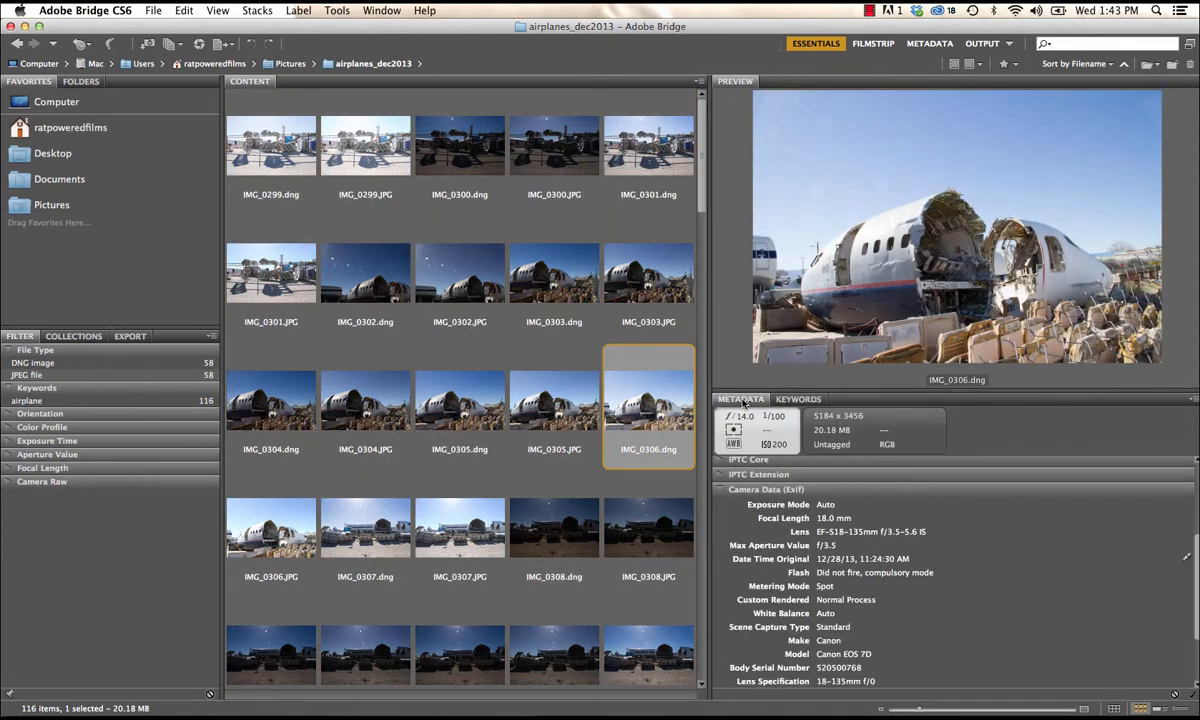
left_click(805, 399)
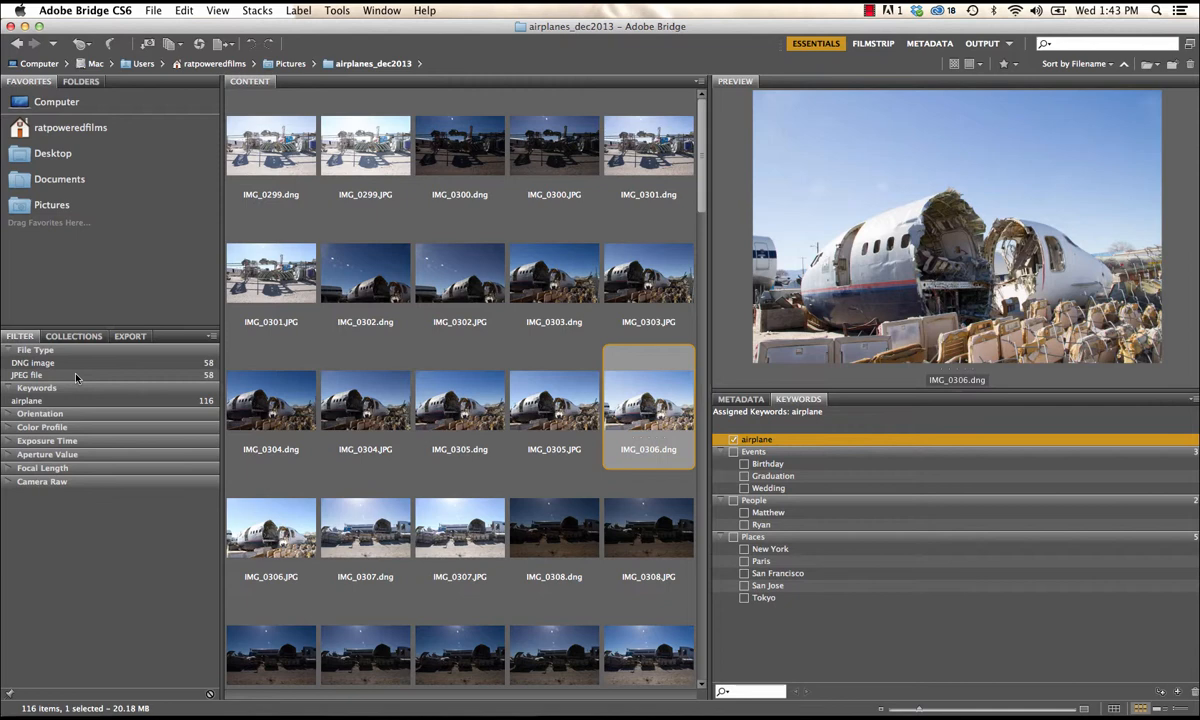
left_click(403, 270)
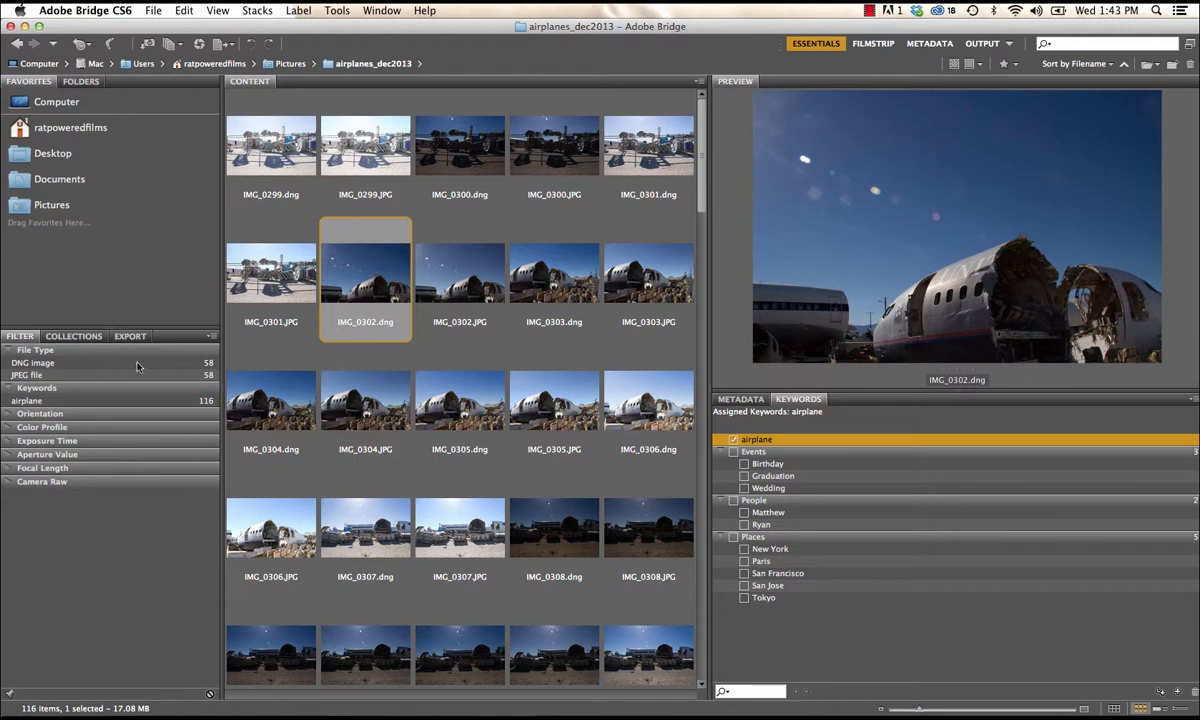
Step: Filter the folder to DNG images only, clear that filter, and show only the JPEG files instead
left_click(40, 363)
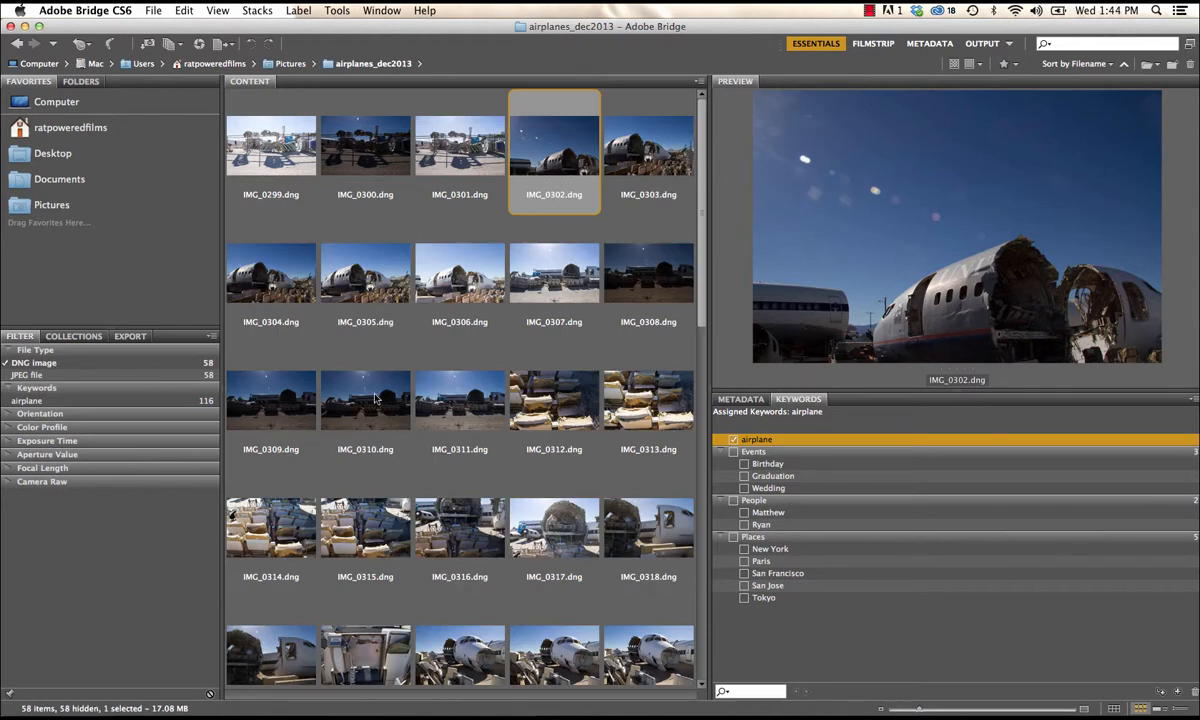
left_click(110, 364)
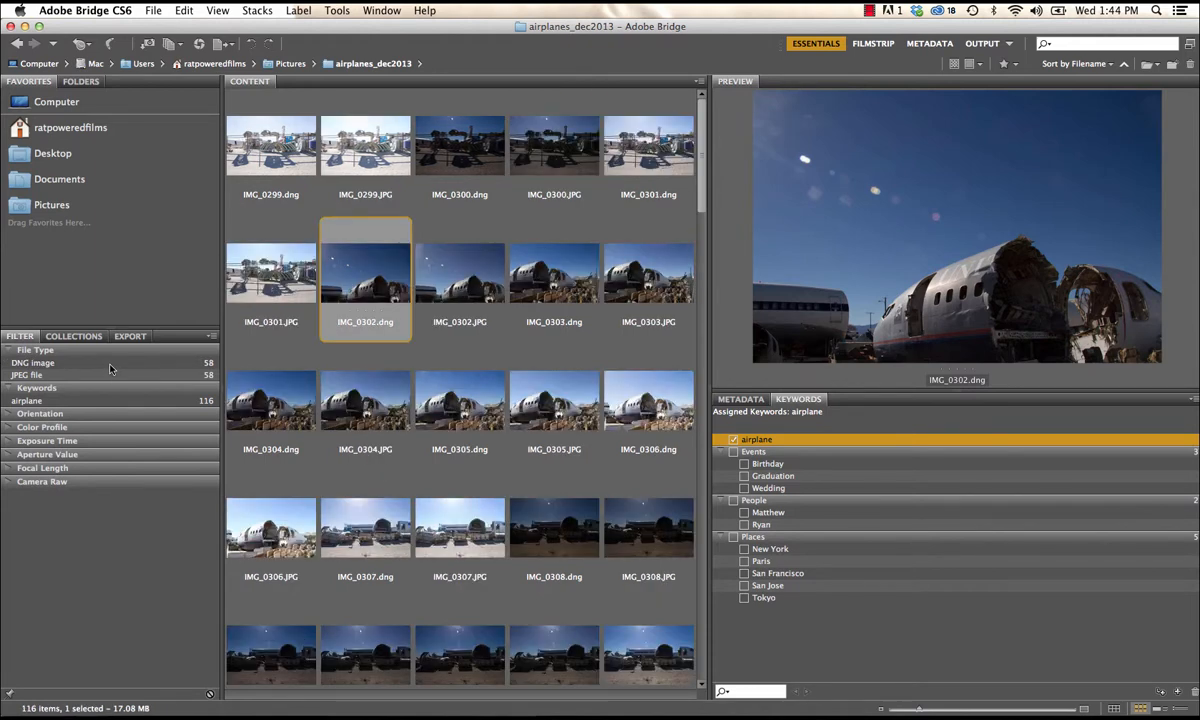
left_click(107, 375)
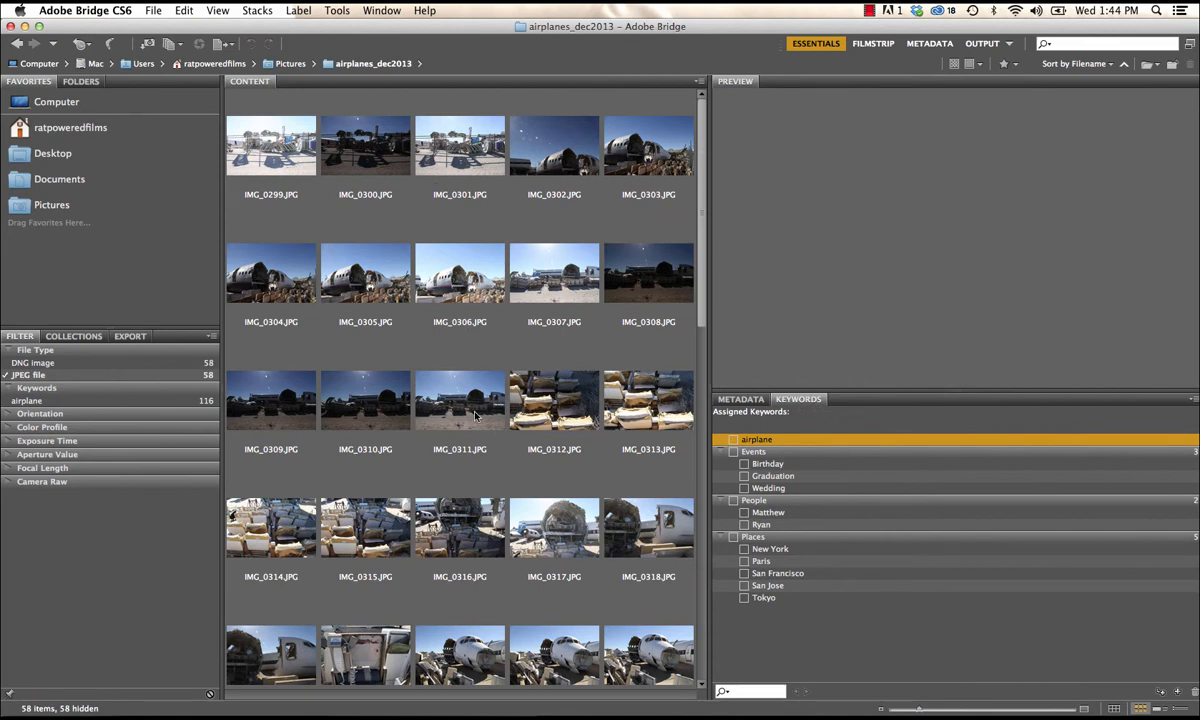
Step: Filter for both DNG images and JPEG files, and select all the photos in the folder
left_click(30, 373)
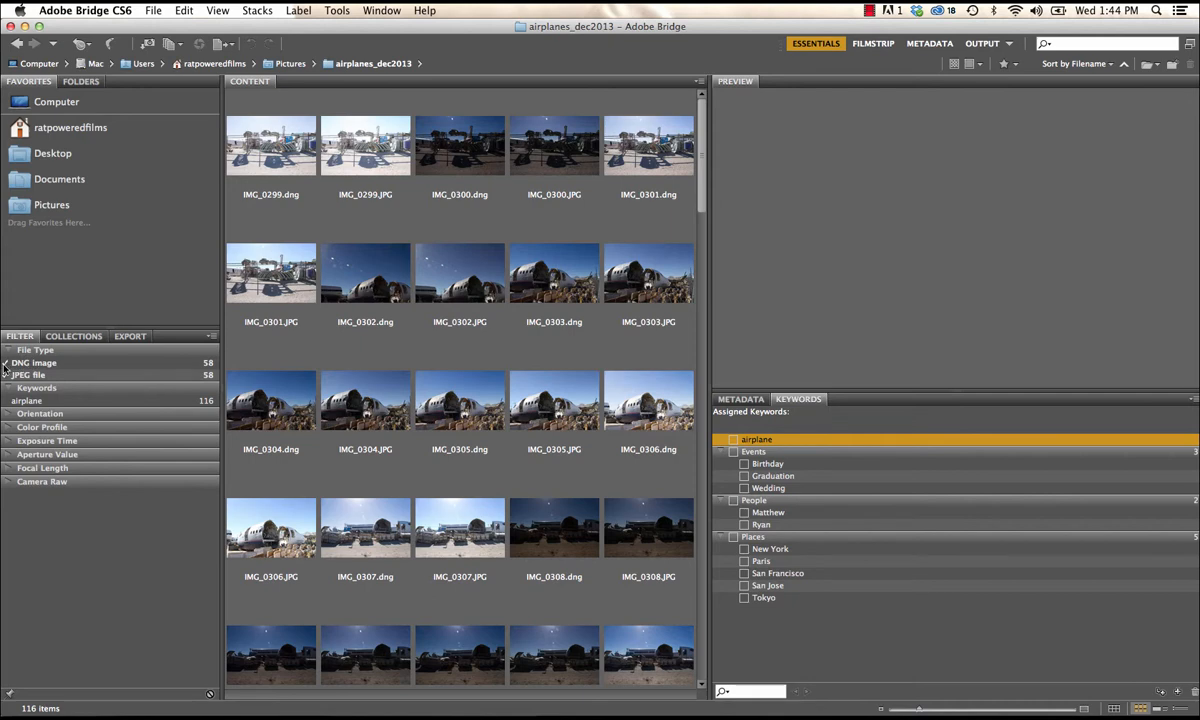
left_click(180, 376)
key("super+a")
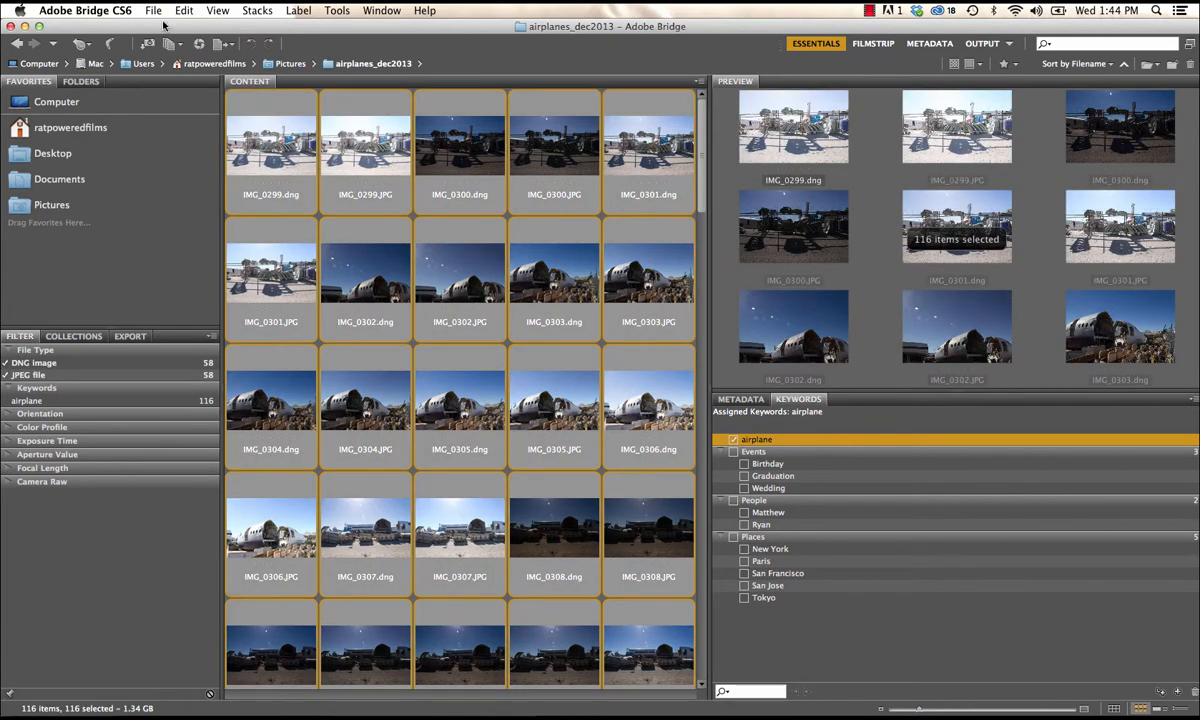
left_click(184, 10)
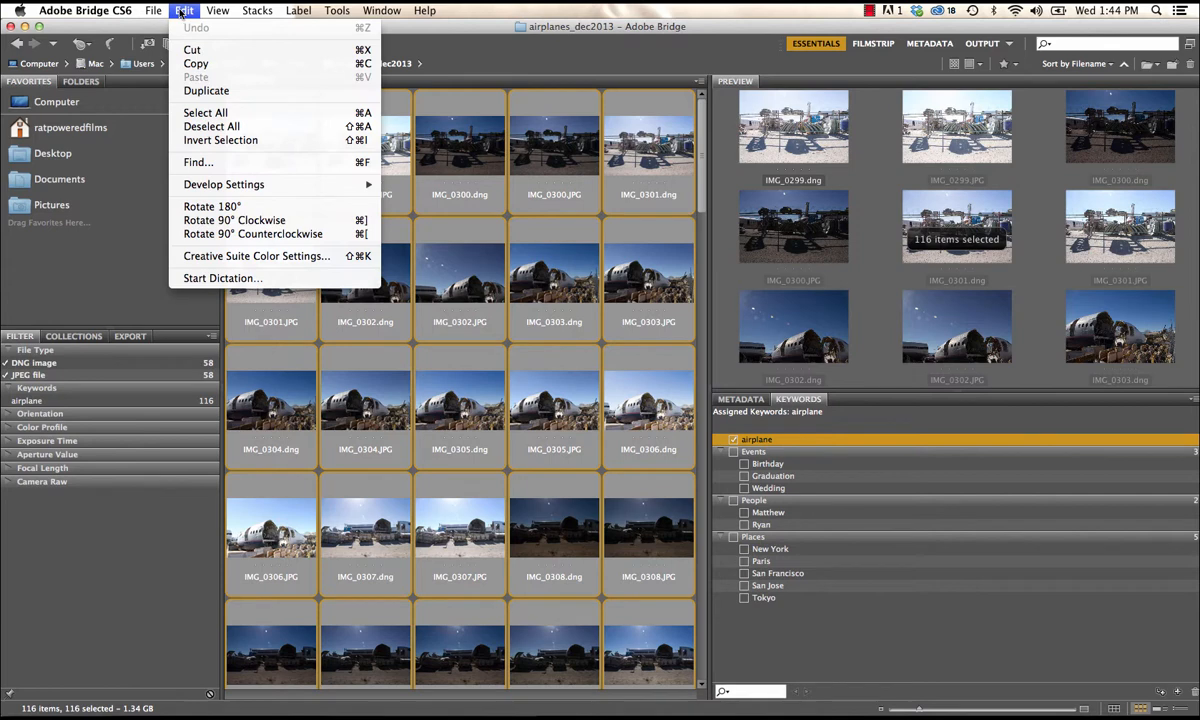
left_click(181, 112)
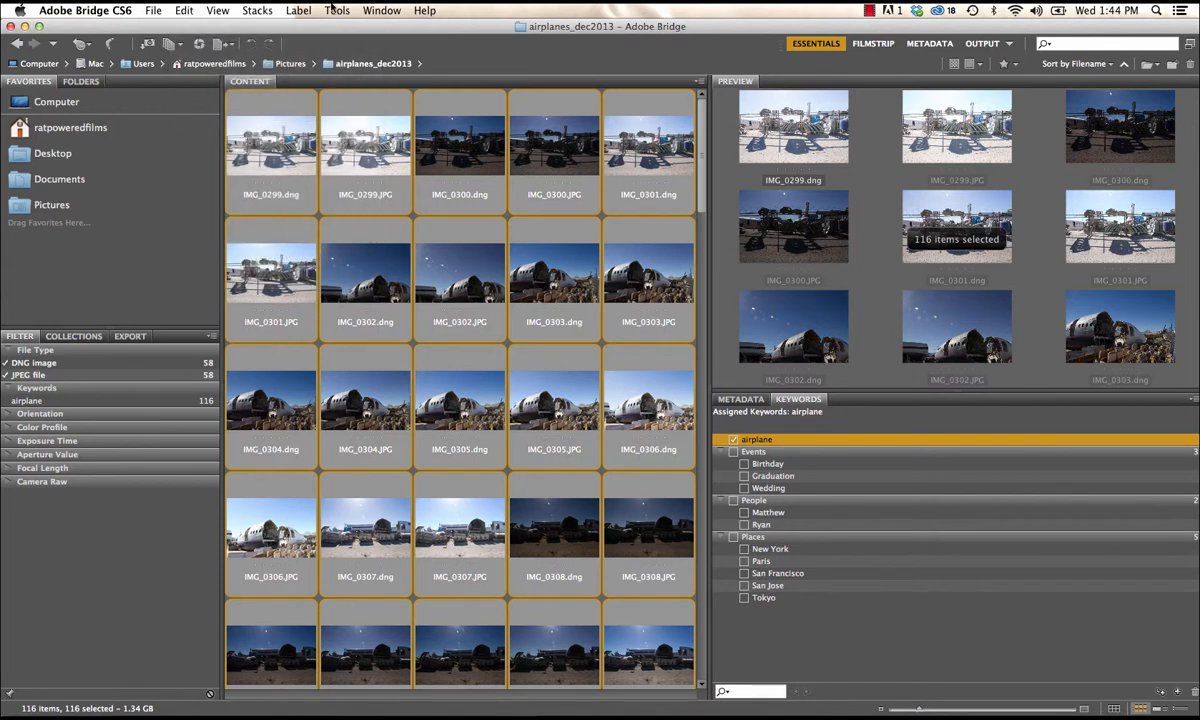
Step: Set up a Batch Rename for the selected photos in the same folder, with airplanes_12-13_ as the text of the new filenames
left_click(297, 10)
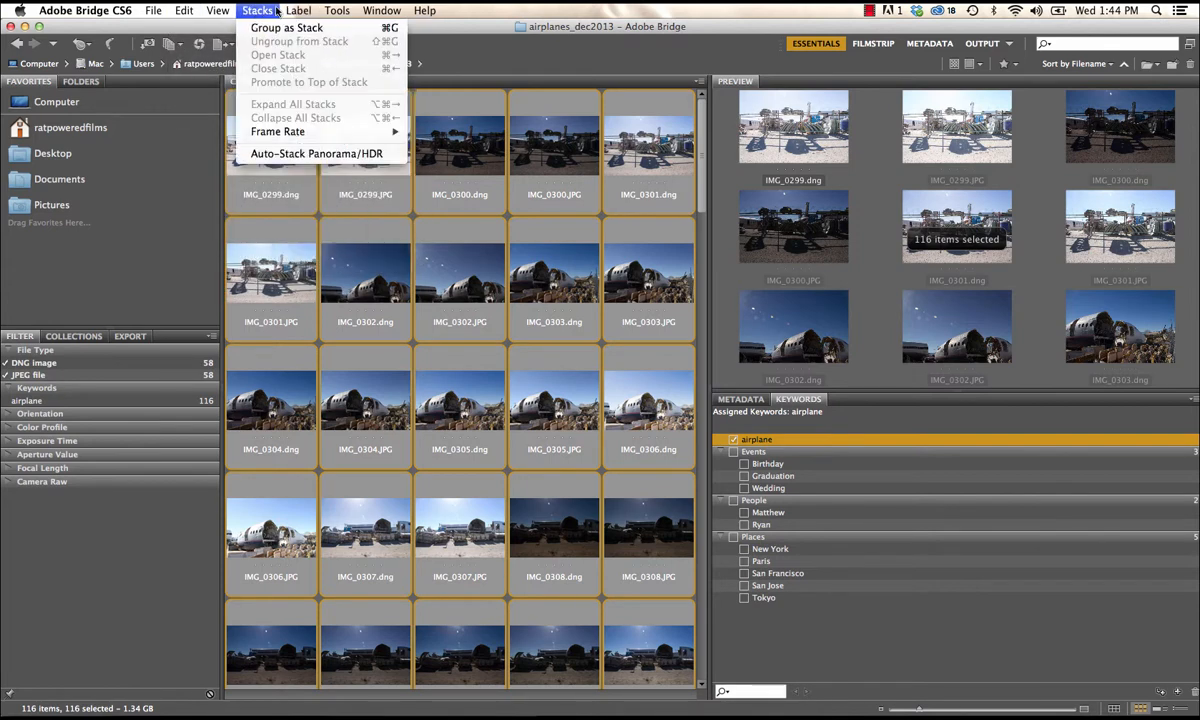
mouse_move(337, 12)
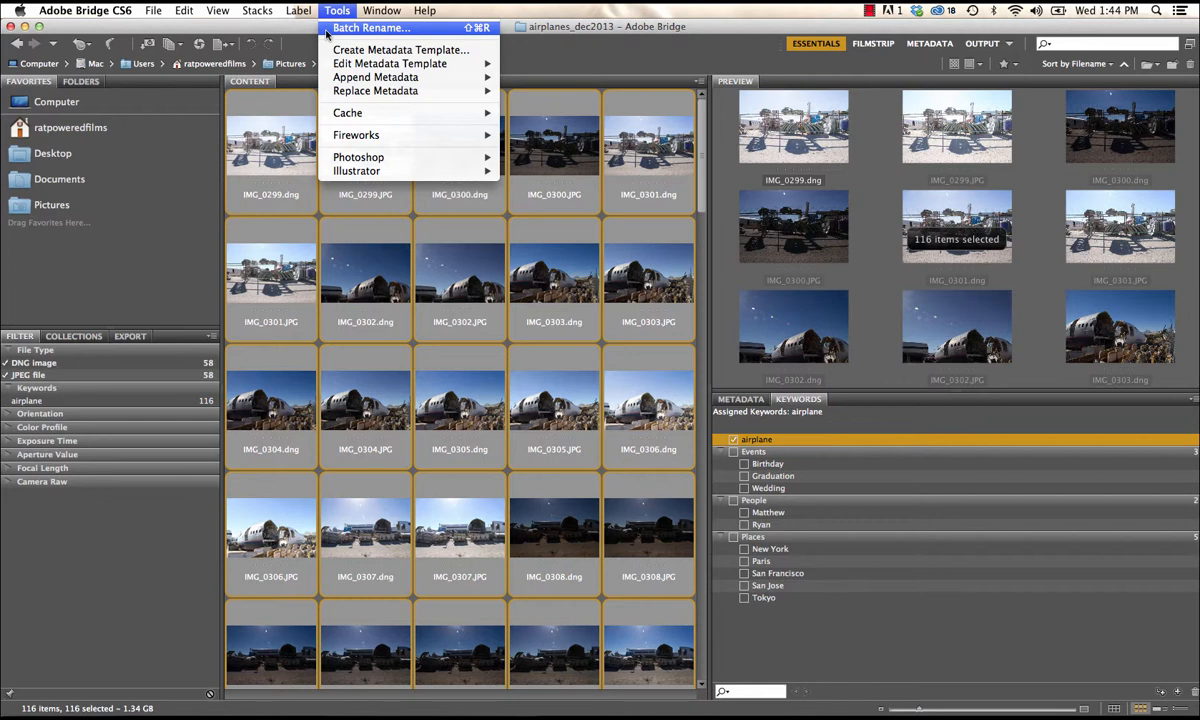
left_click(326, 34)
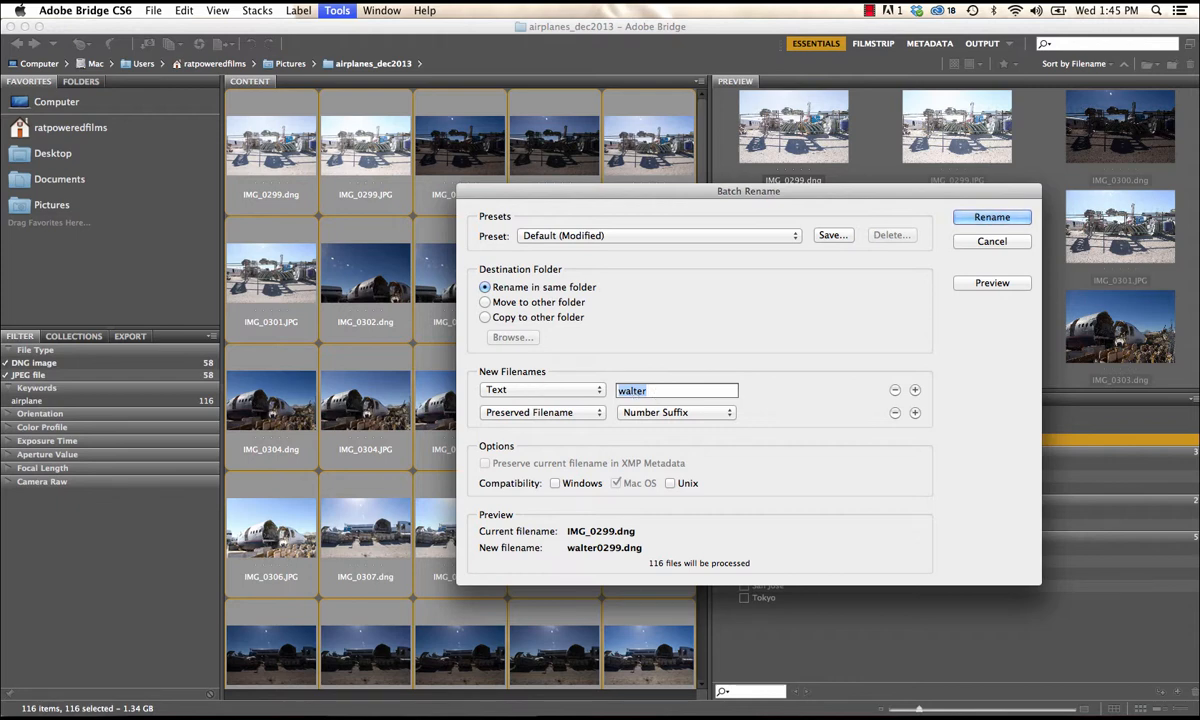
type("airplane")
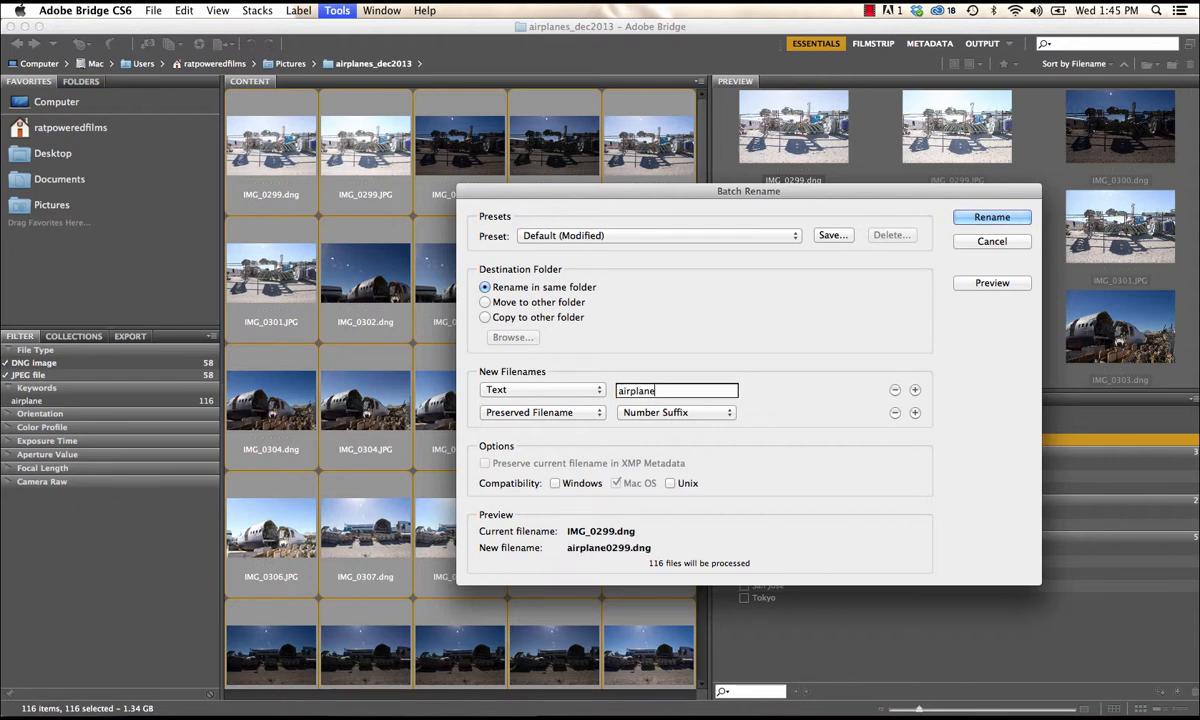
type("s_12-1")
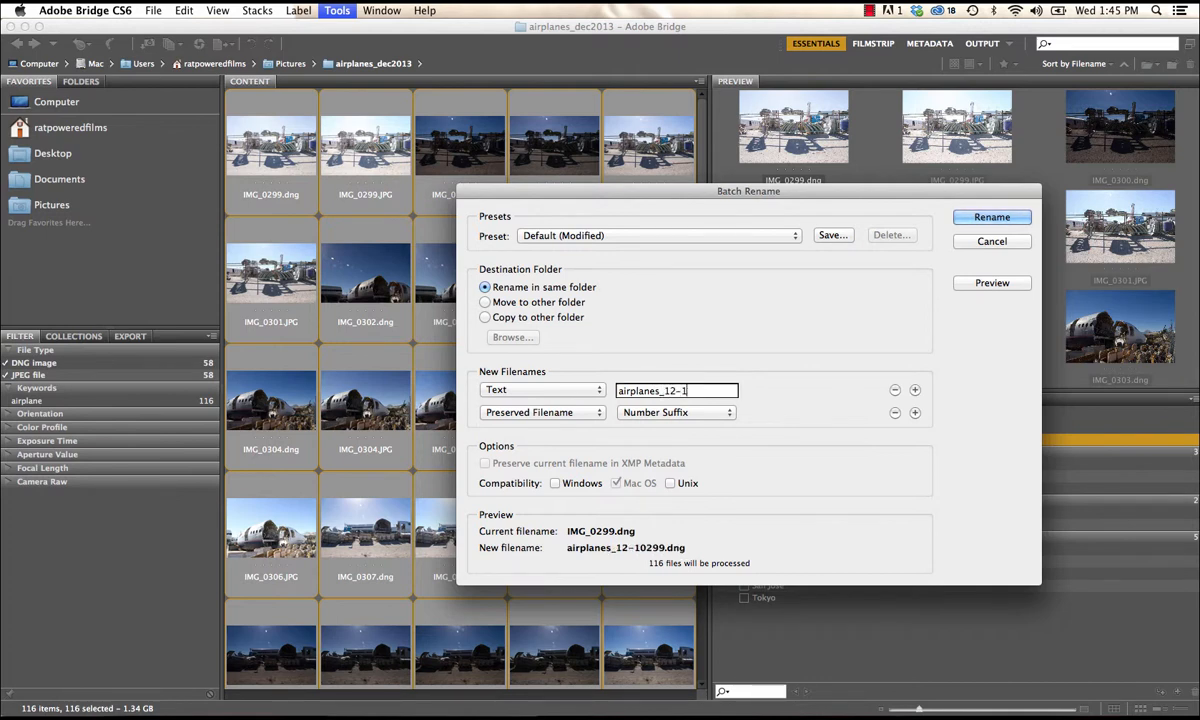
type("4_")
left_click(689, 391)
key("BackSpace")
type("3_")
Step: Keep Preserved Filename with Number Suffix as the second filename element and run the batch rename
left_click(530, 415)
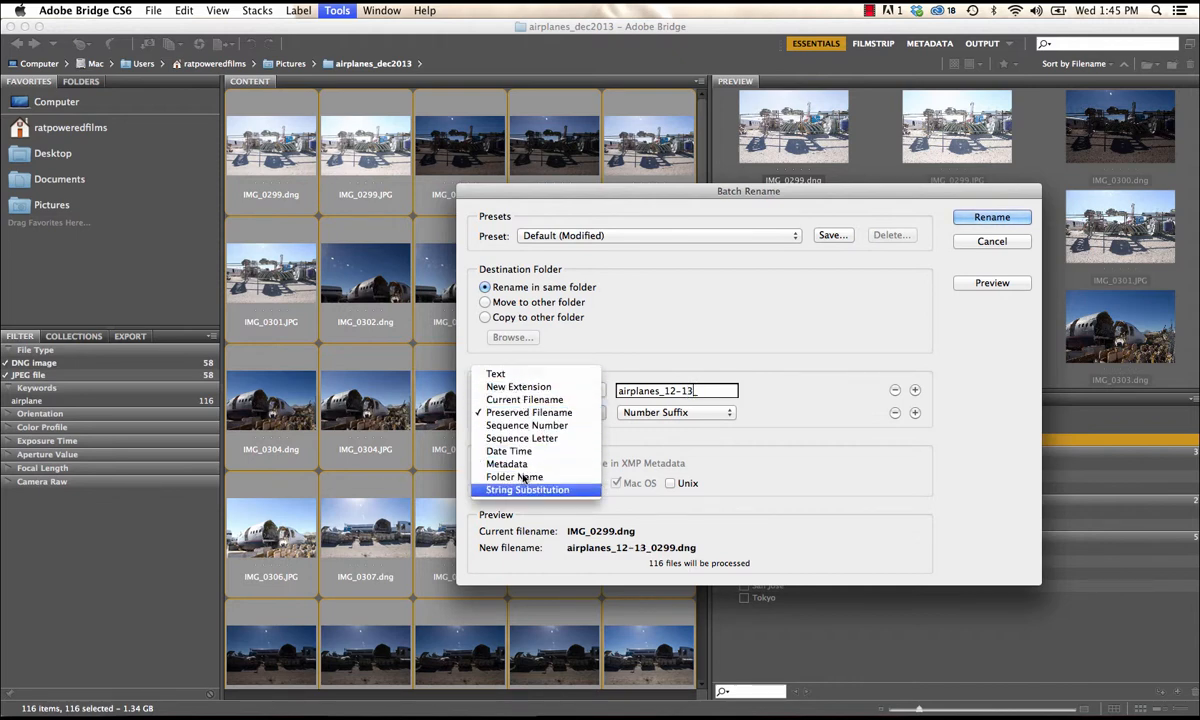
left_click(545, 414)
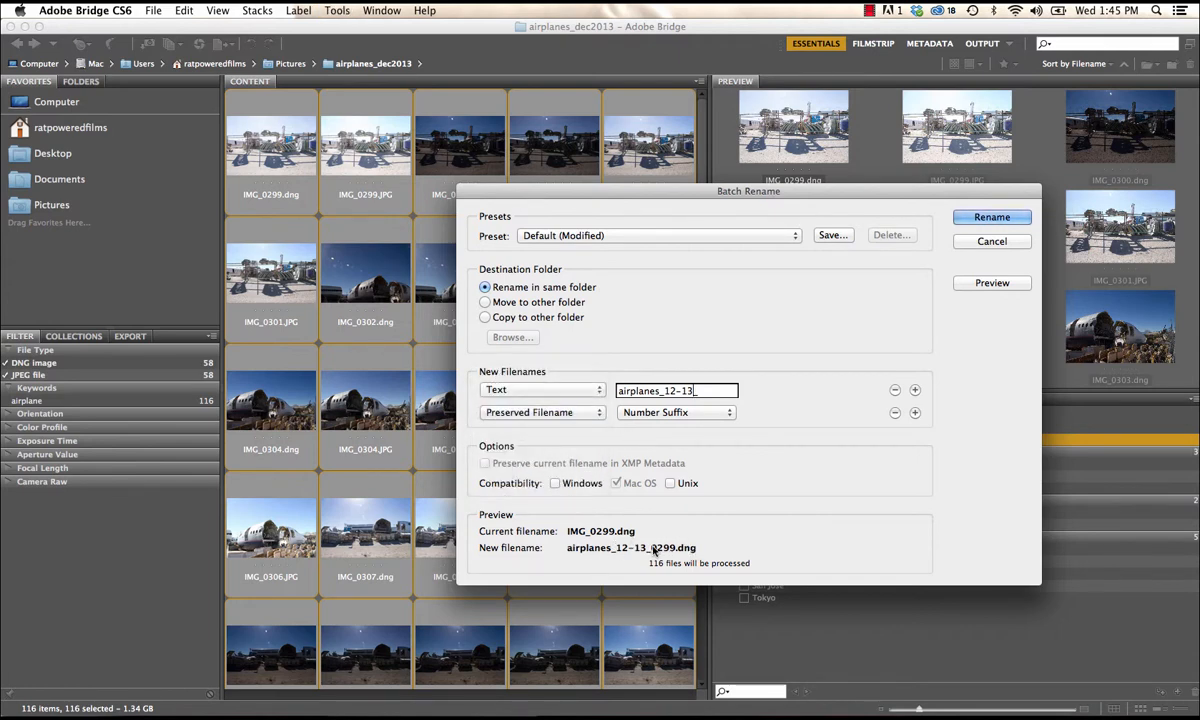
left_click(632, 414)
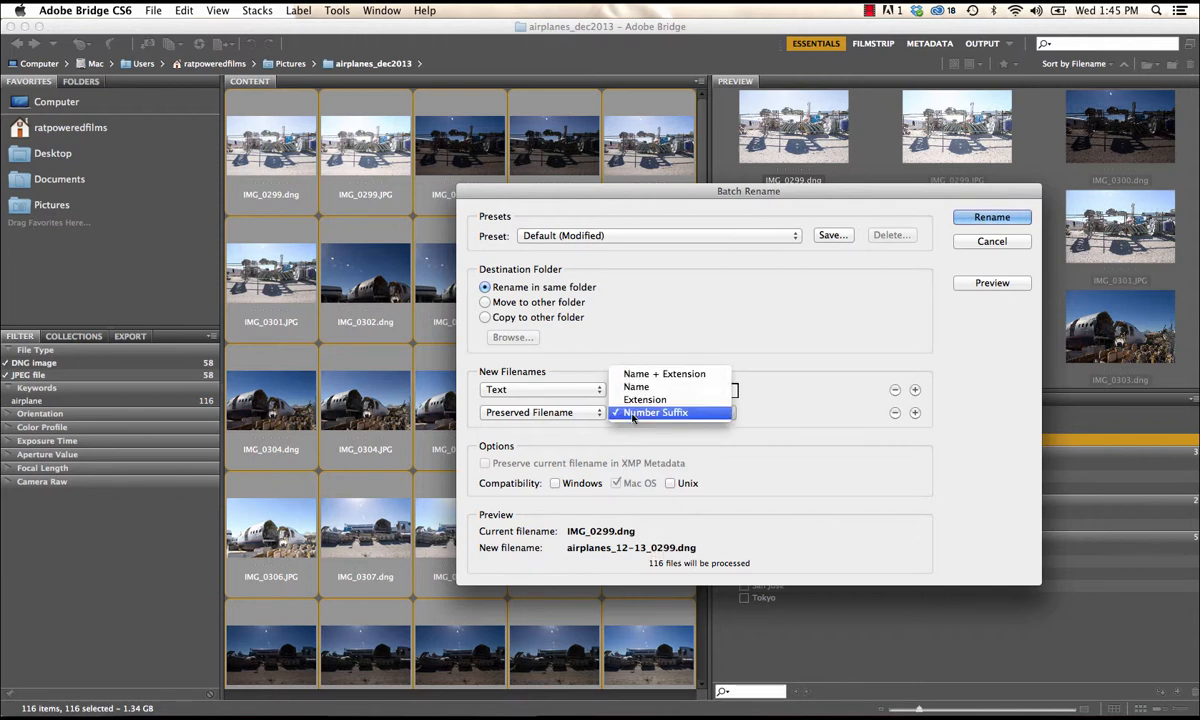
left_click(632, 413)
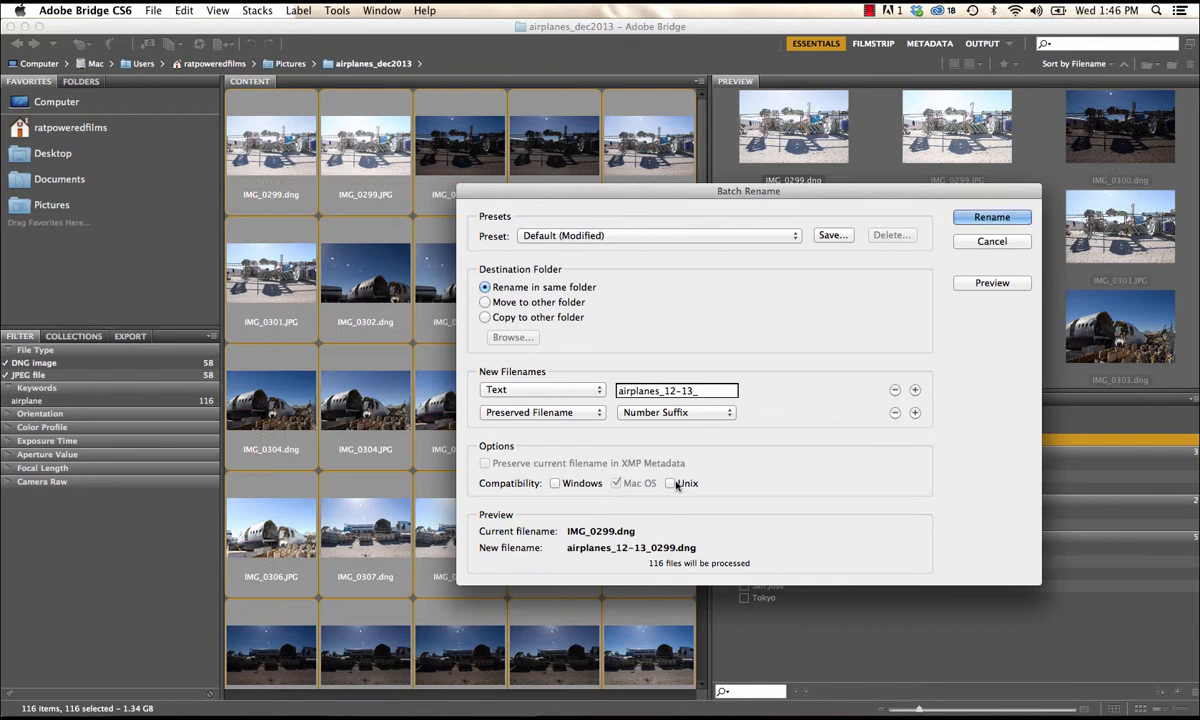
left_click(966, 216)
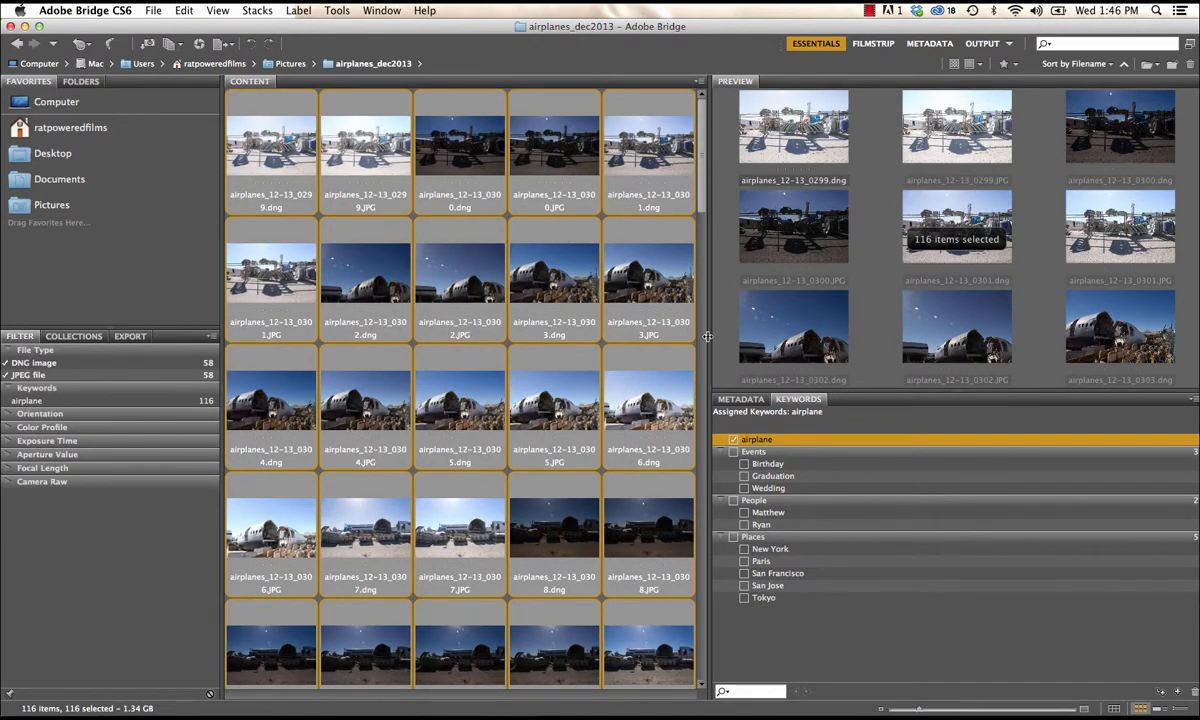
Step: Widen the Content thumbnail area to give the longer filenames more room
left_click_drag(705, 338, 766, 336)
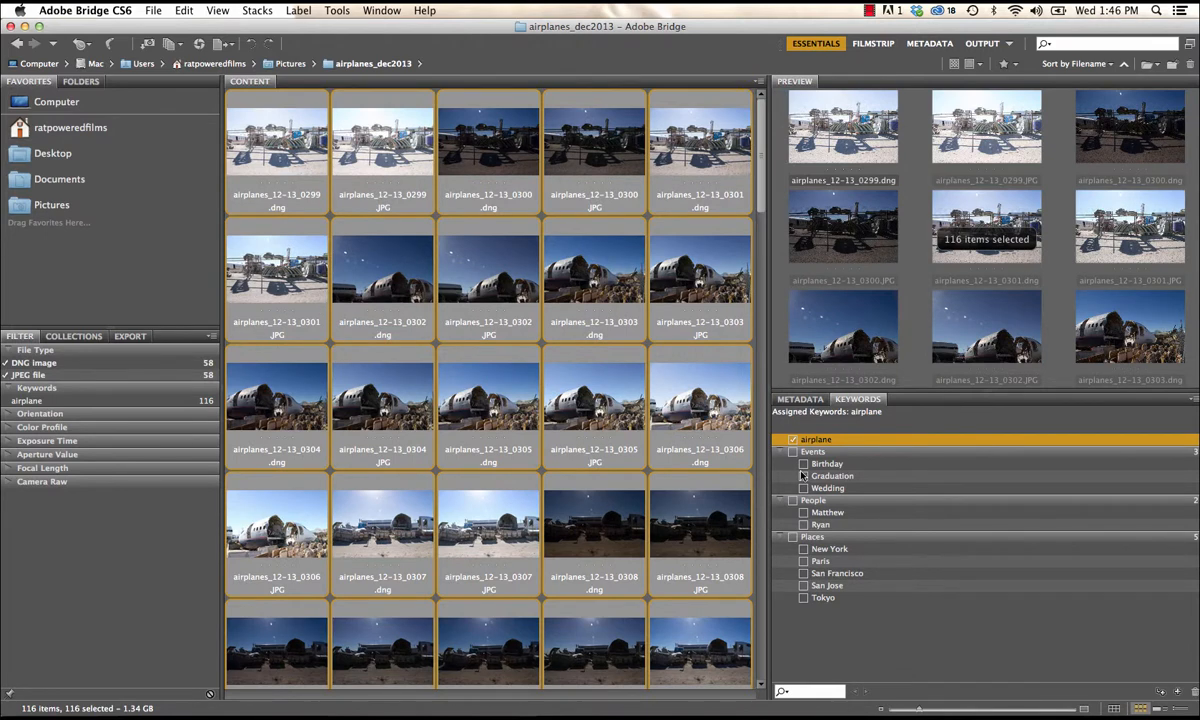
left_click(794, 440)
left_click(869, 12)
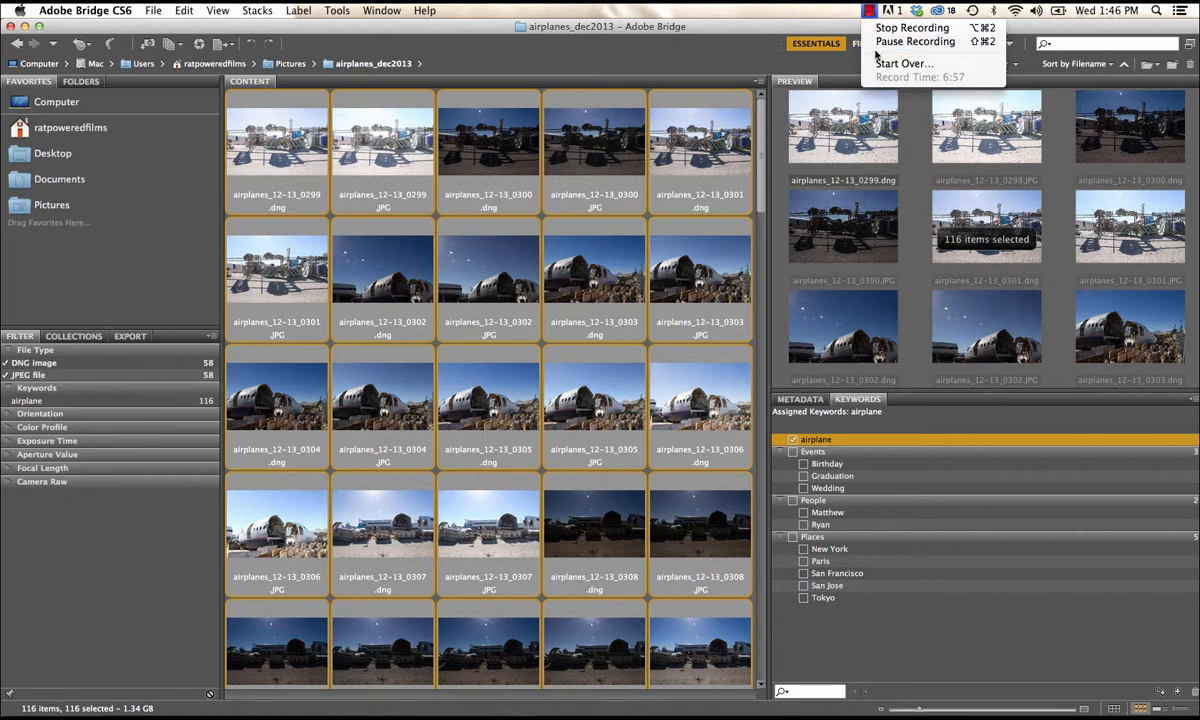